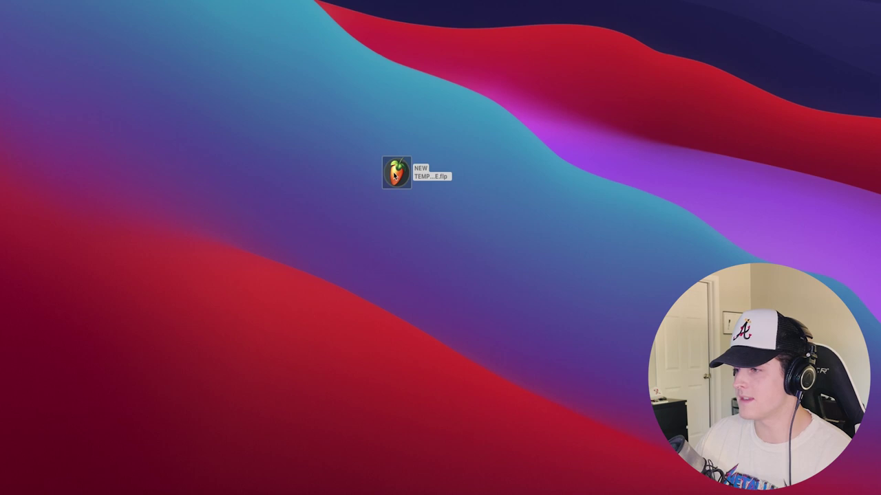
# - Open the NEW TEMPLATE.flp project from the desktop in FL Studio
pyautogui.moveTo(394, 175)
pyautogui.mouseDown()
pyautogui.moveTo(398, 146)
pyautogui.moveTo(397, 178)
pyautogui.mouseUp()
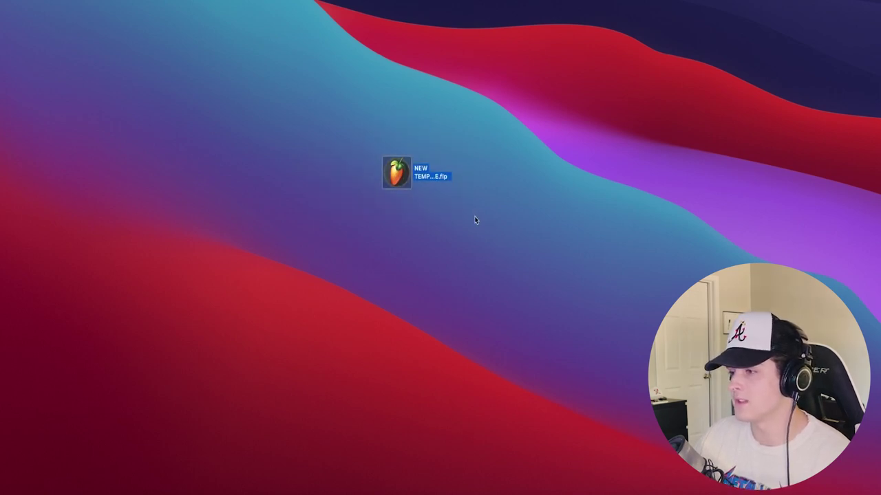
pyautogui.click(421, 218)
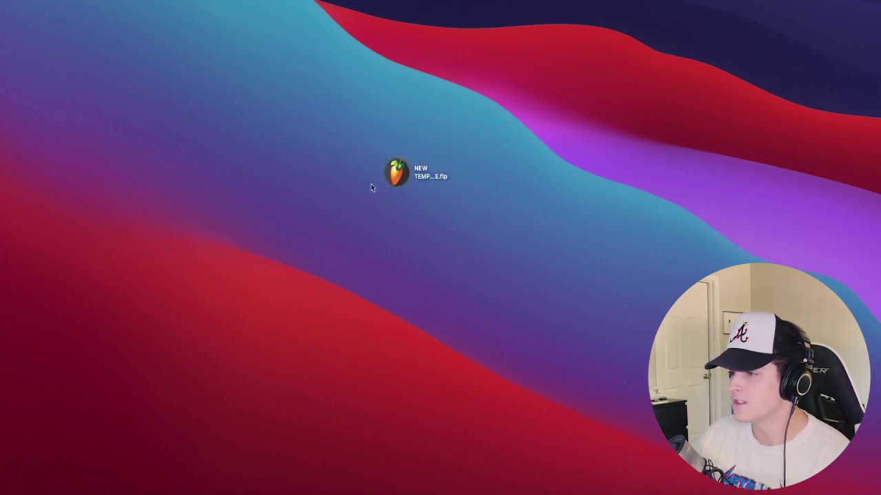
pyautogui.moveTo(354, 141); pyautogui.dragTo(399, 183)
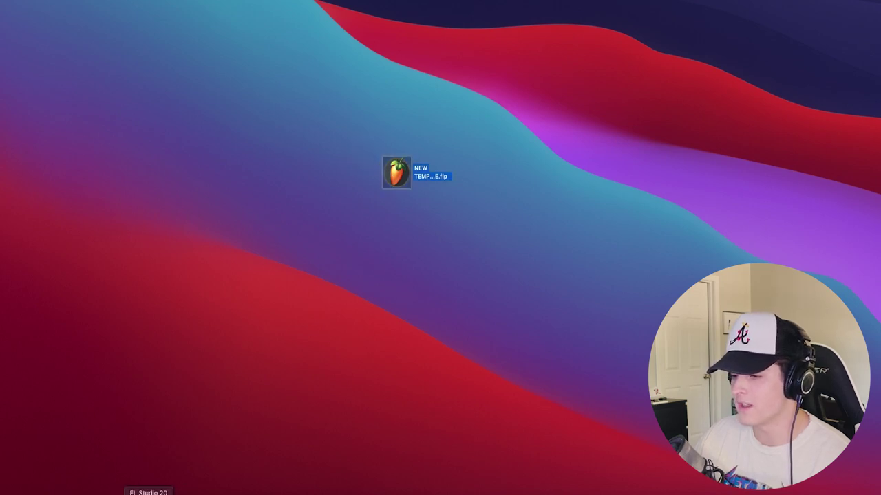
pyautogui.doubleClick(396, 180)
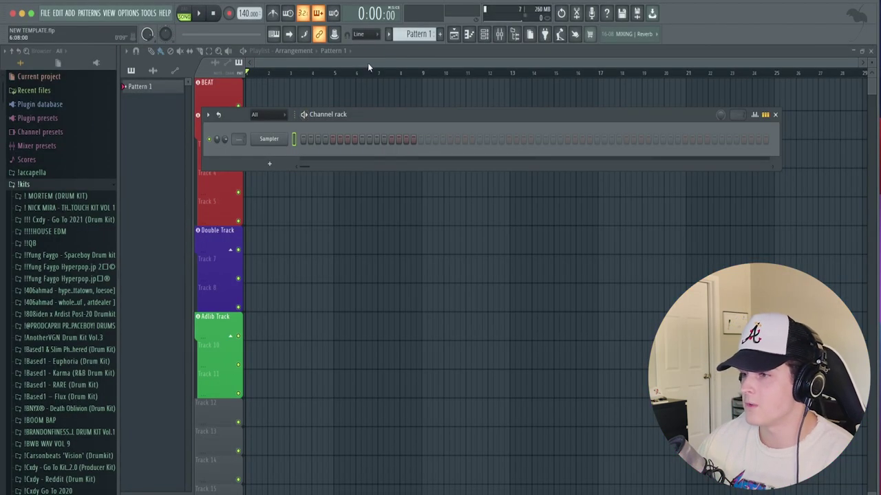
# - Bring the playlist in front of the channel rack and check the BEAT track in the mixer
pyautogui.click(368, 61)
pyautogui.scroll(2, 277, 89)
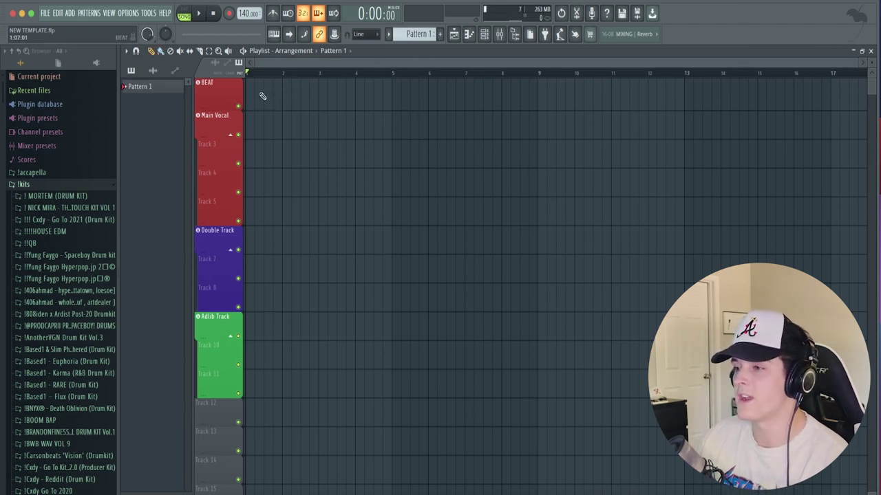
pyautogui.click(500, 35)
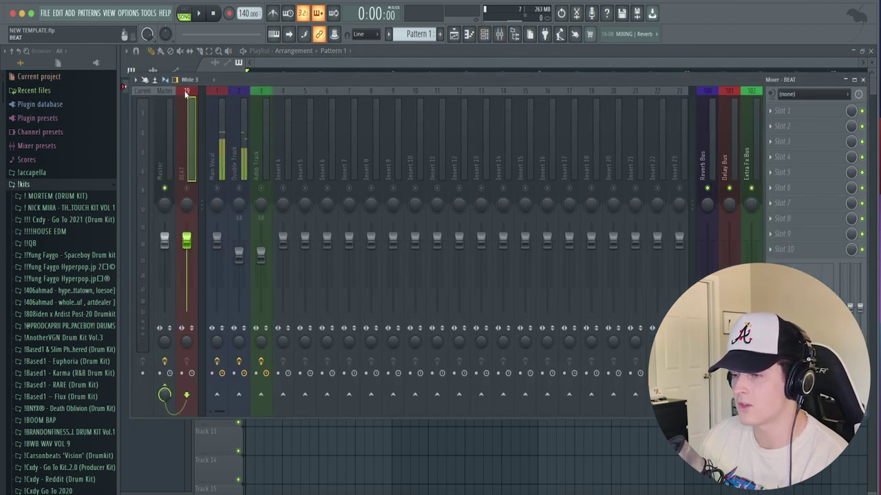
pyautogui.press('F9')
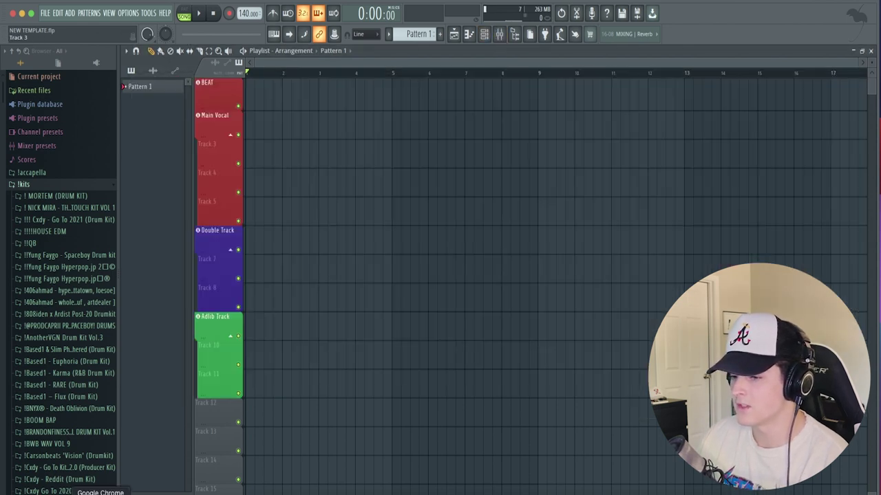
# - Import the "Millions - 161BPM" mp3 from the BEATS folder onto the BEAT track at the start of the playlist
pyautogui.press('super+o')
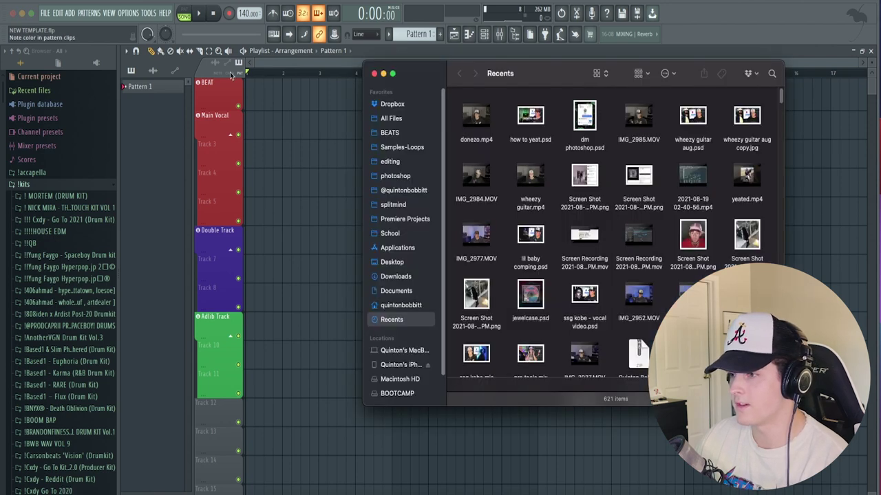
pyautogui.click(390, 133)
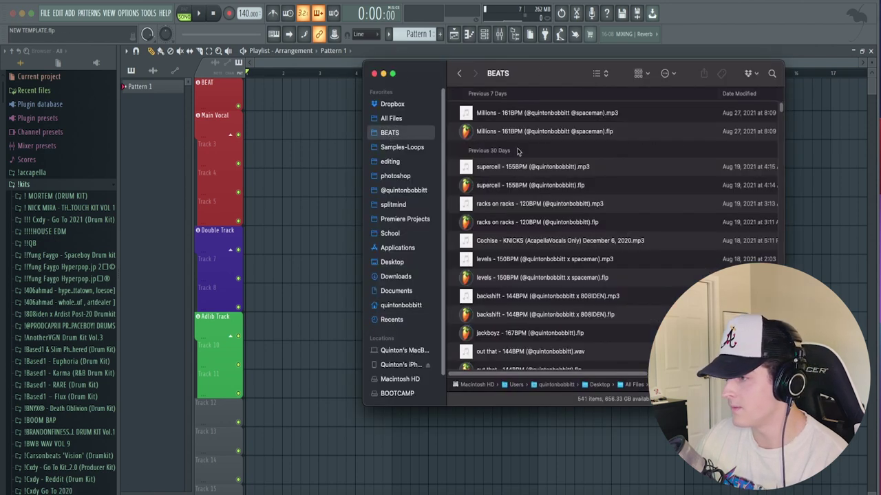
pyautogui.moveTo(510, 117); pyautogui.dragTo(264, 93)
pyautogui.scroll(2, 296, 81)
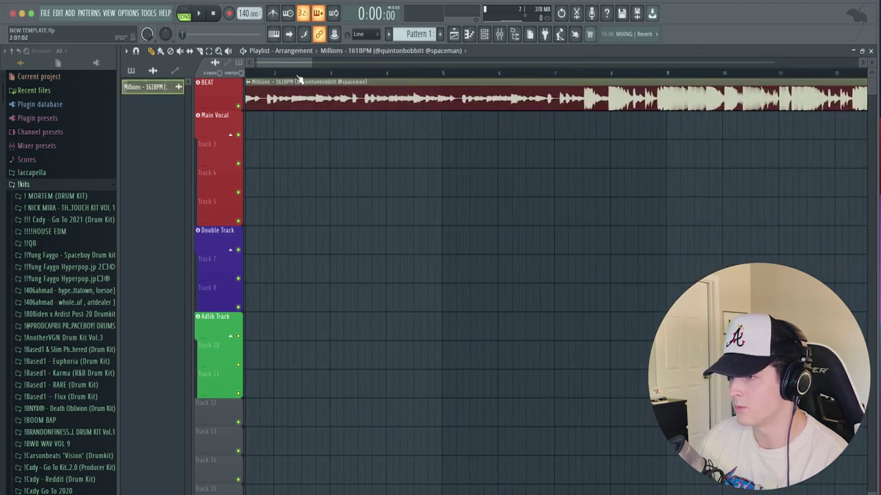
pyautogui.scroll(-3, 284, 81)
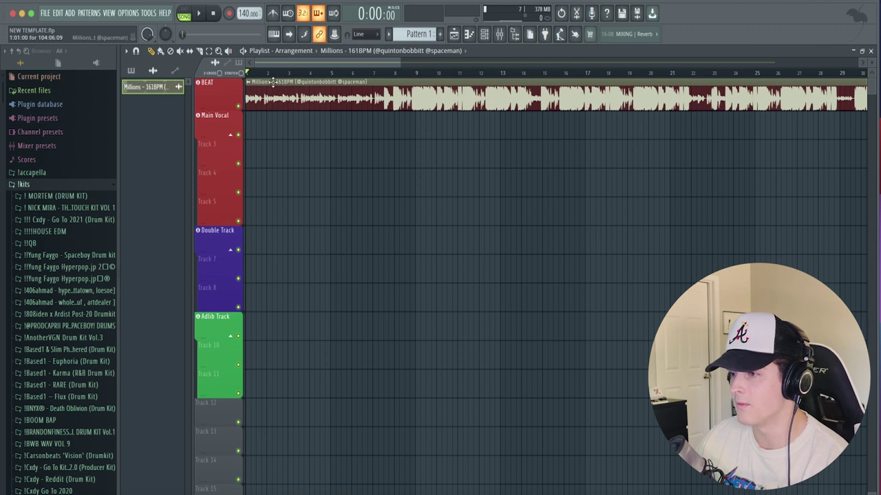
# - Set the project tempo to 161 BPM to match the beat and show the whole beat clip in the playlist
pyautogui.scroll(17, 249, 13)
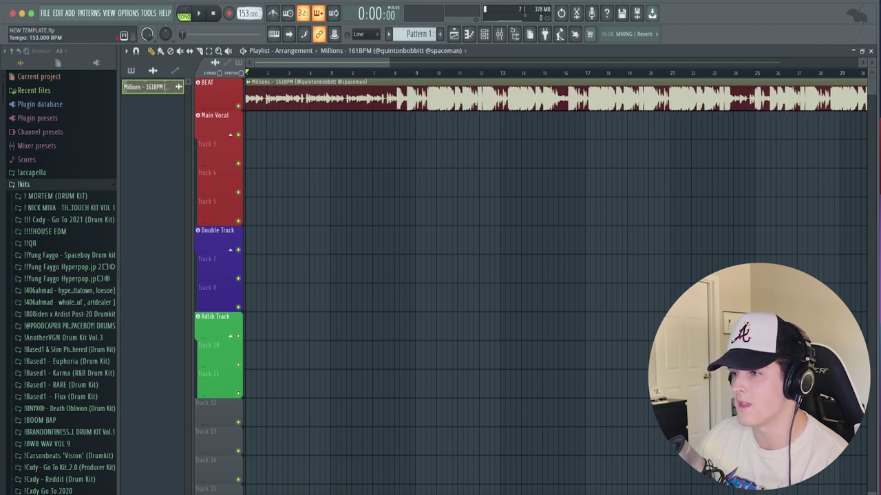
pyautogui.scroll(4, 249, 13)
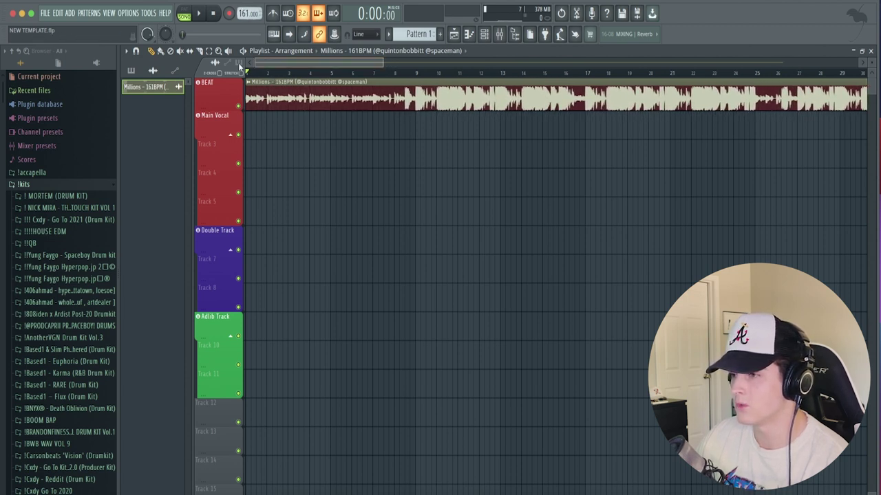
pyautogui.scroll(5, 255, 74)
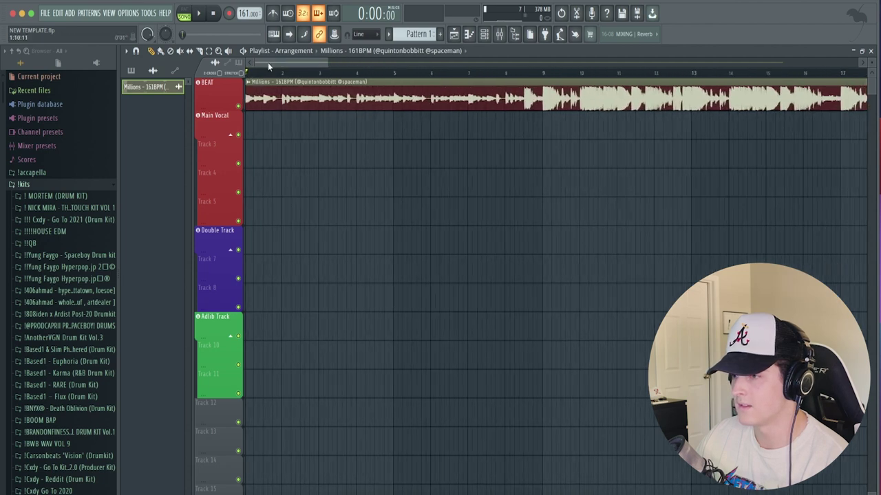
pyautogui.click(228, 51)
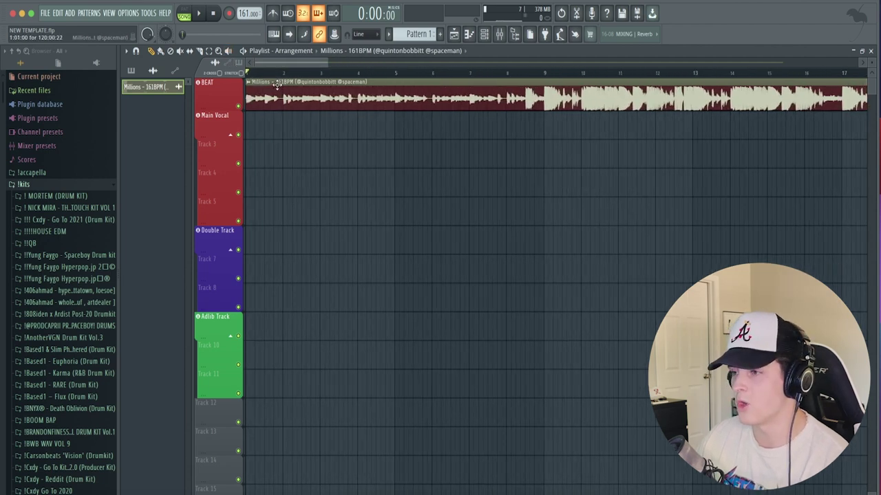
pyautogui.scroll(1, 256, 74)
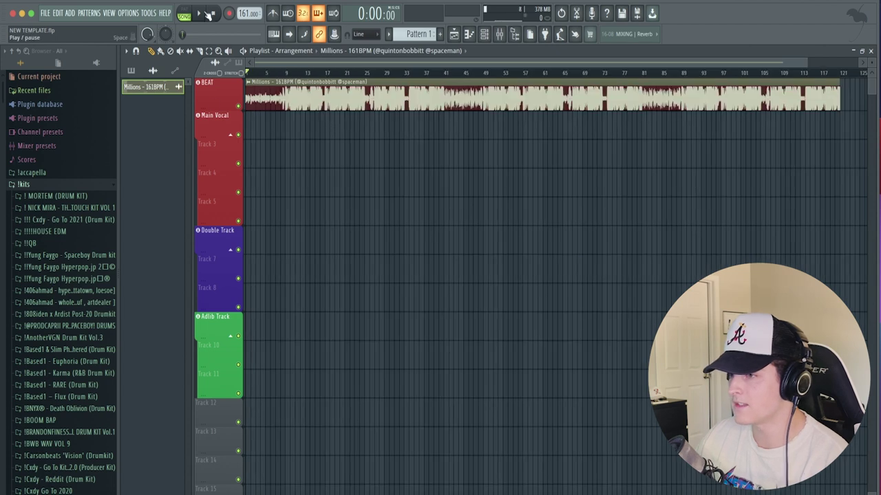
# - Set the Main Vocal mixer track's audio input to mono Input 1, monitor the microphone briefly and mute the track again
pyautogui.press('F9')
pyautogui.click(218, 172)
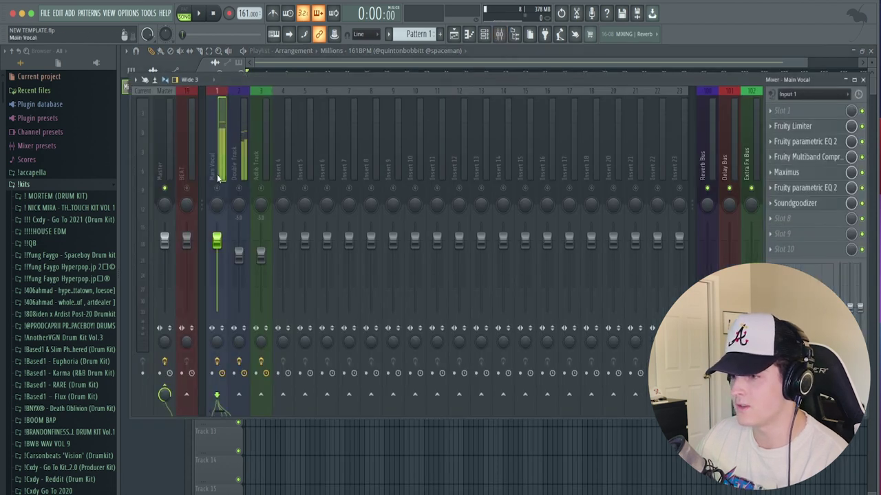
pyautogui.click(796, 96)
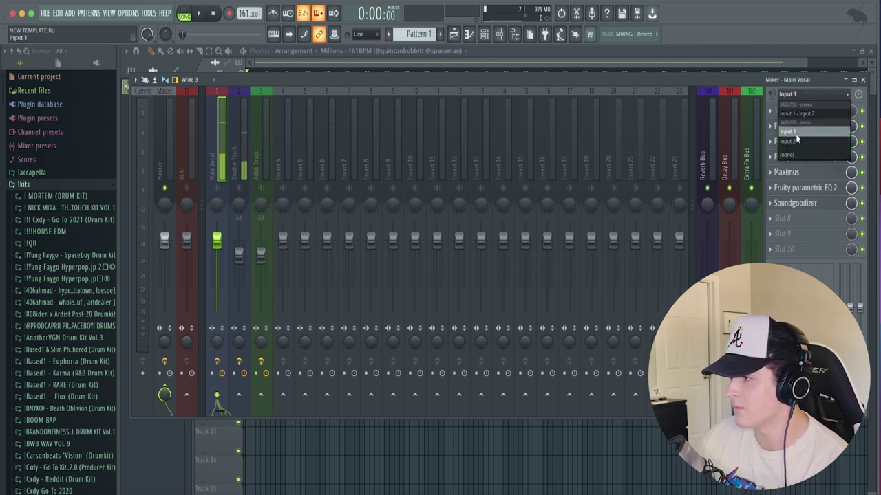
pyautogui.click(791, 133)
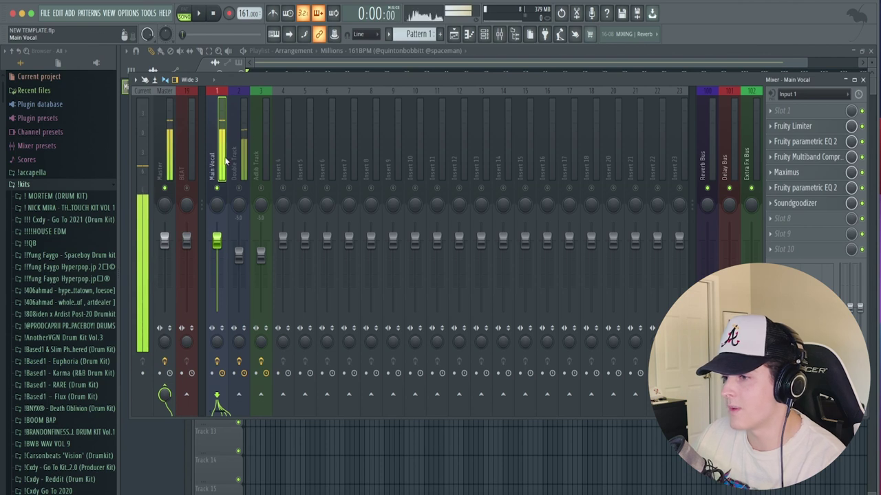
pyautogui.click(221, 191)
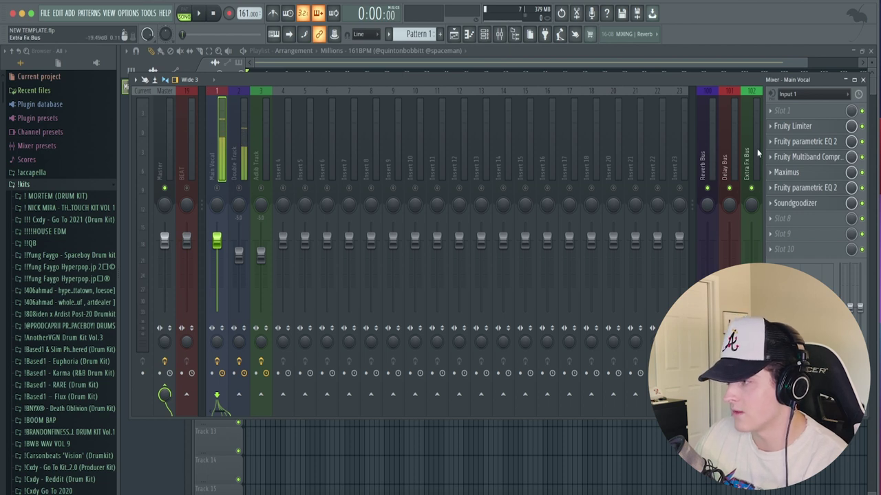
# - Examine the effect chains on the Reverb Bus, Delay Bus and Extra Fx Bus mixer tracks
pyautogui.click(703, 166)
pyautogui.click(732, 170)
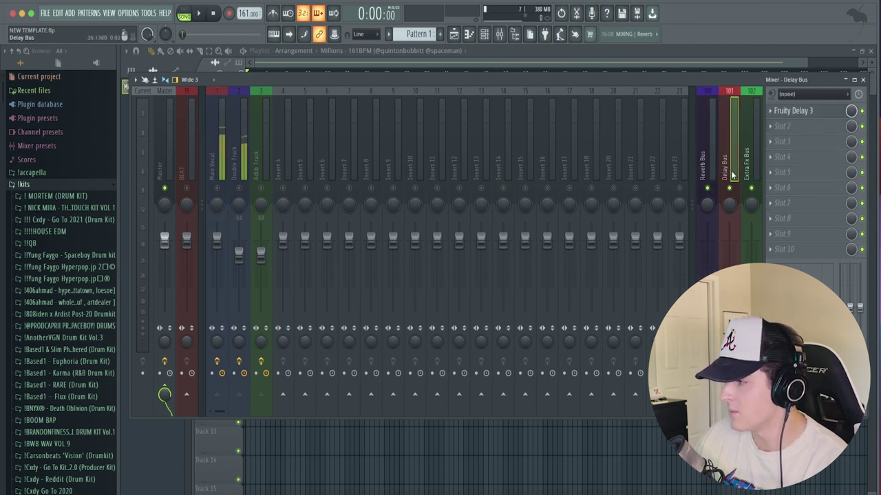
pyautogui.click(753, 171)
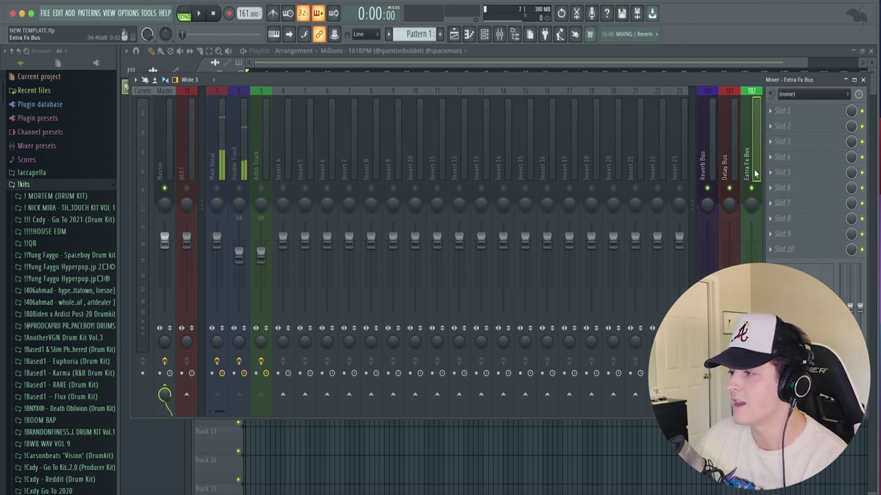
pyautogui.click(707, 165)
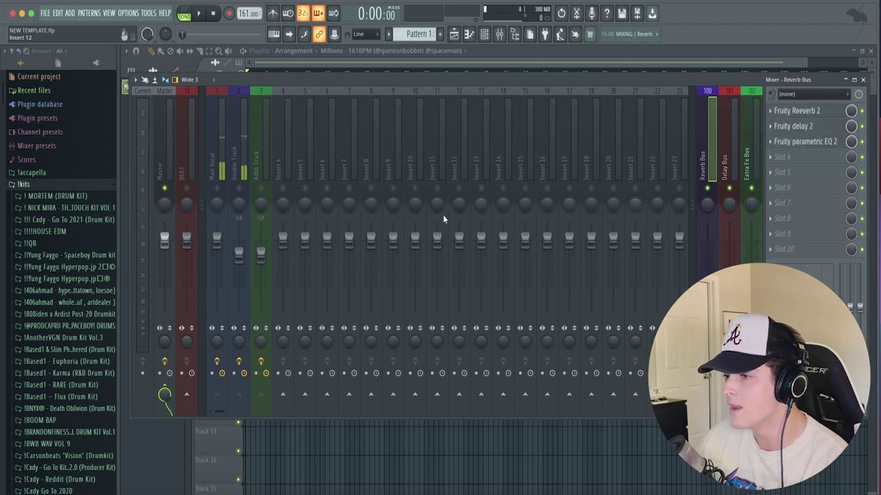
# - Unmute the Main Vocal, raise the Reverb Bus fader to about 36% to hear the reverb, and mute that bus
pyautogui.click(220, 189)
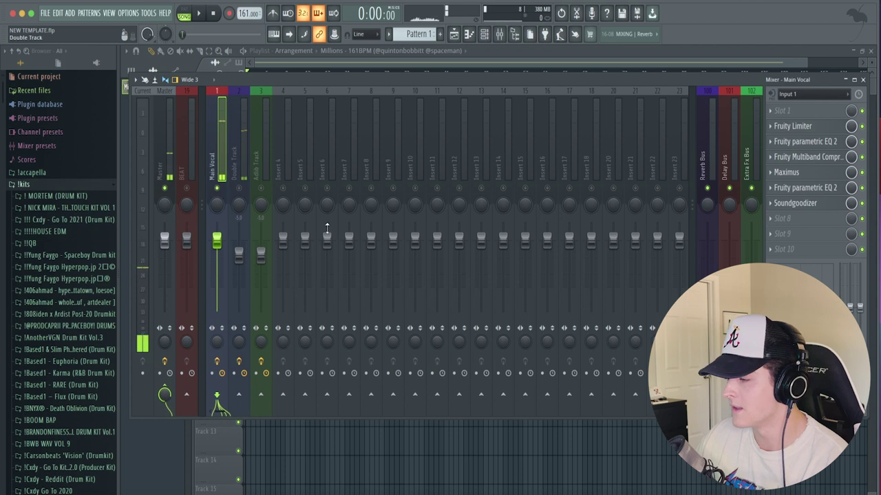
pyautogui.click(707, 165)
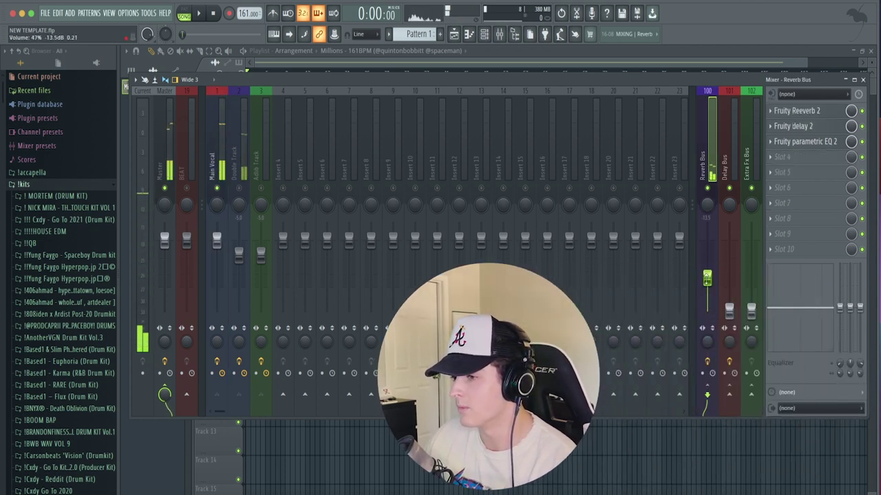
pyautogui.moveTo(706, 278); pyautogui.dragTo(706, 285)
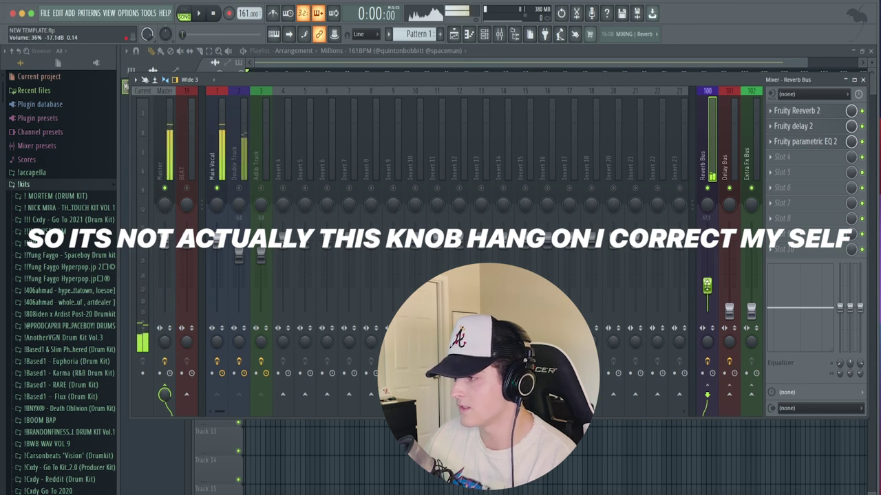
pyautogui.click(708, 189)
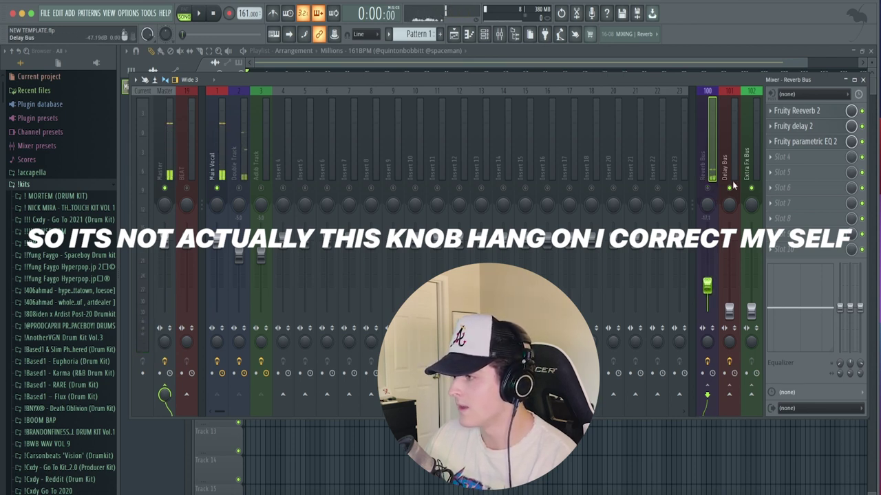
# - Try the Delay Bus fader at about 40%, inspect its Fruity Delay 3 settings, and undo the fader change
pyautogui.moveTo(728, 311); pyautogui.dragTo(728, 285)
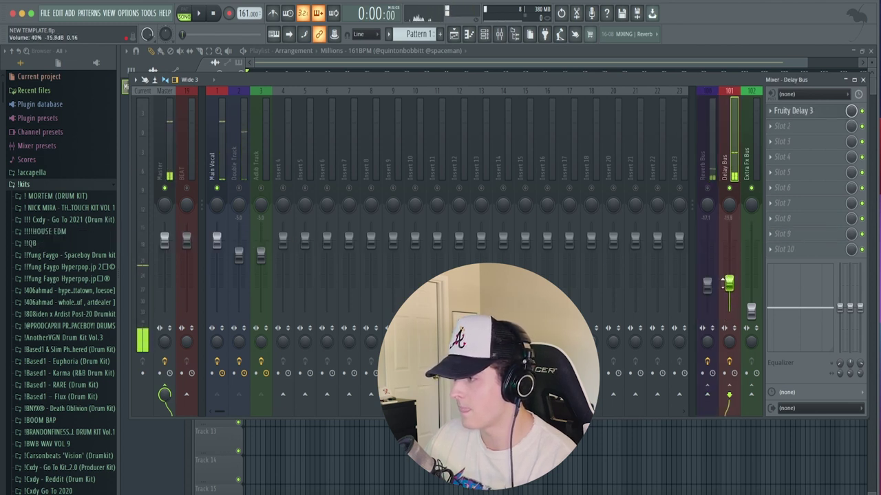
pyautogui.click(792, 111)
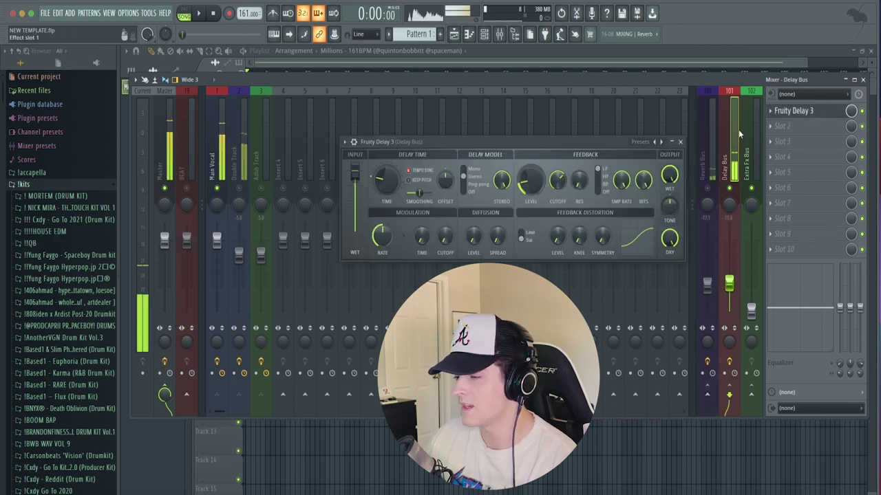
pyautogui.click(676, 144)
pyautogui.hotkey('ctrl', 'z')
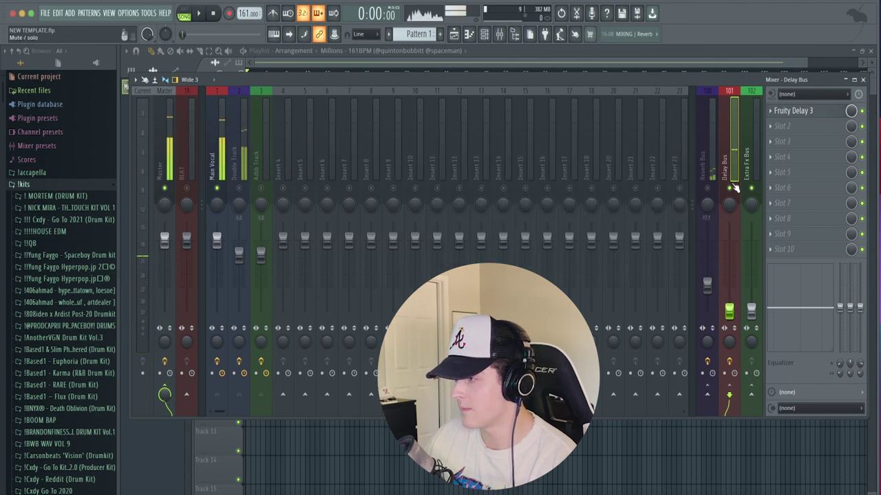
# - Raise the Reverb, Delay and Extra Fx Bus faders to about 0 dB and lower the Adlib Track's send to the Reverb Bus
pyautogui.click(218, 171)
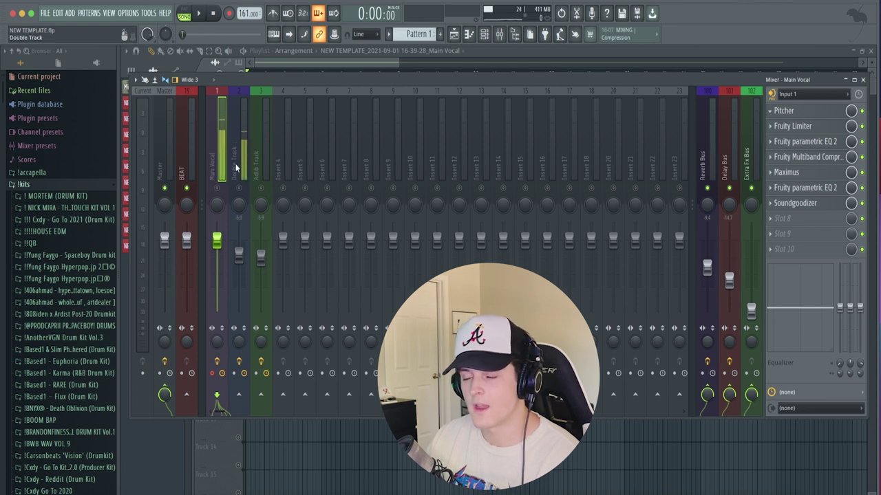
pyautogui.click(265, 165)
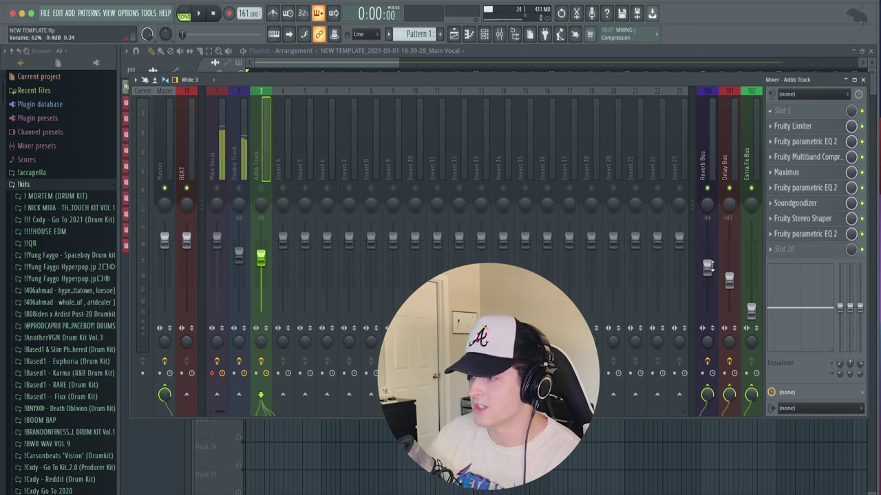
pyautogui.moveTo(707, 267); pyautogui.dragTo(708, 239)
pyautogui.moveTo(729, 279); pyautogui.dragTo(729, 239)
pyautogui.moveTo(751, 311); pyautogui.dragTo(751, 239)
pyautogui.click(261, 171)
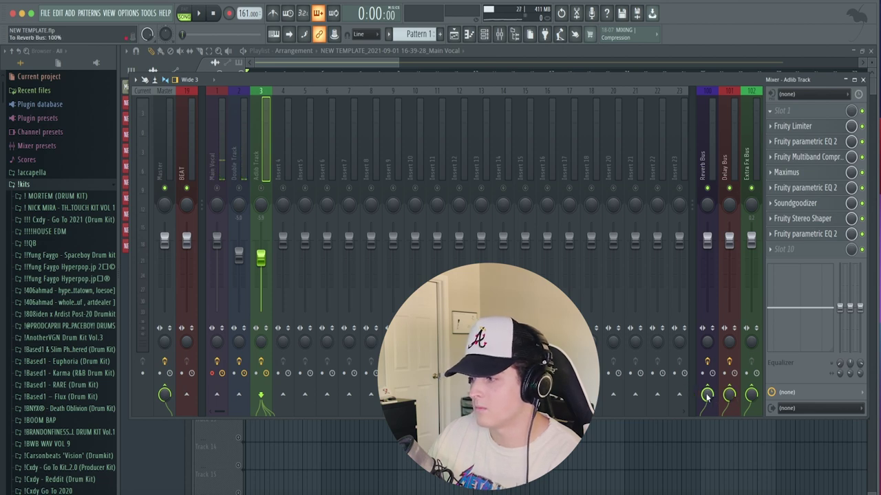
pyautogui.moveTo(706, 397); pyautogui.dragTo(706, 419)
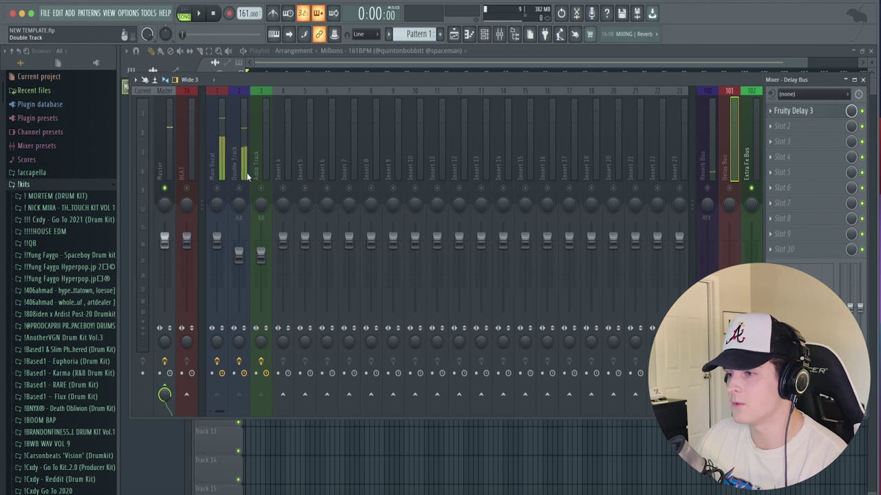
# - Select the Double Track in the mixer and unmute it to monitor its sound
pyautogui.click(242, 169)
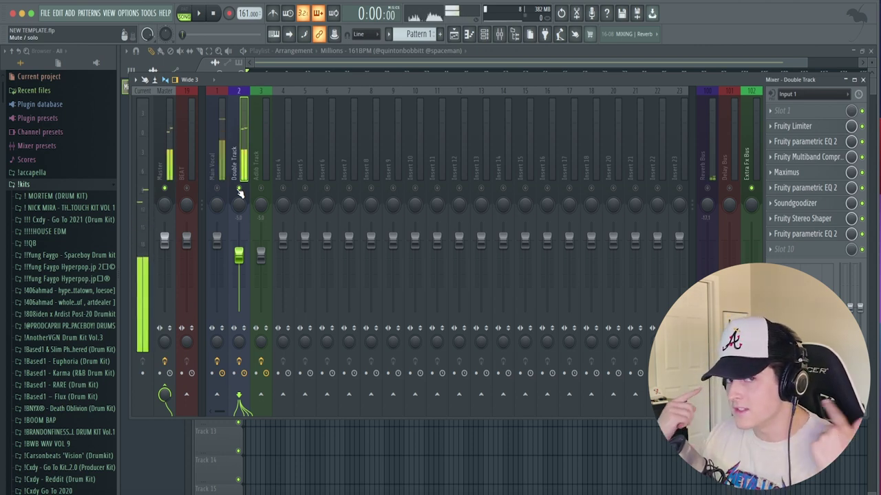
# - Lower the Adlib Track fader to about 75% and set the Reverb Bus fader to about -8.4 dB
pyautogui.click(268, 168)
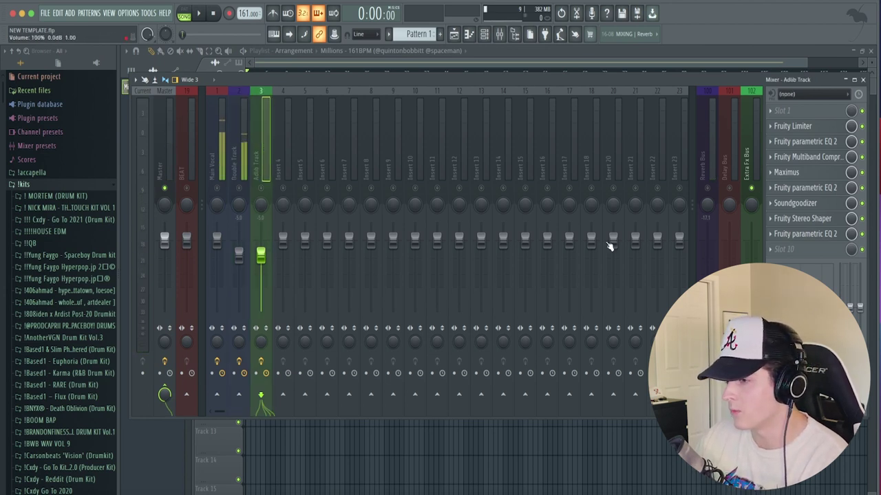
pyautogui.click(223, 147)
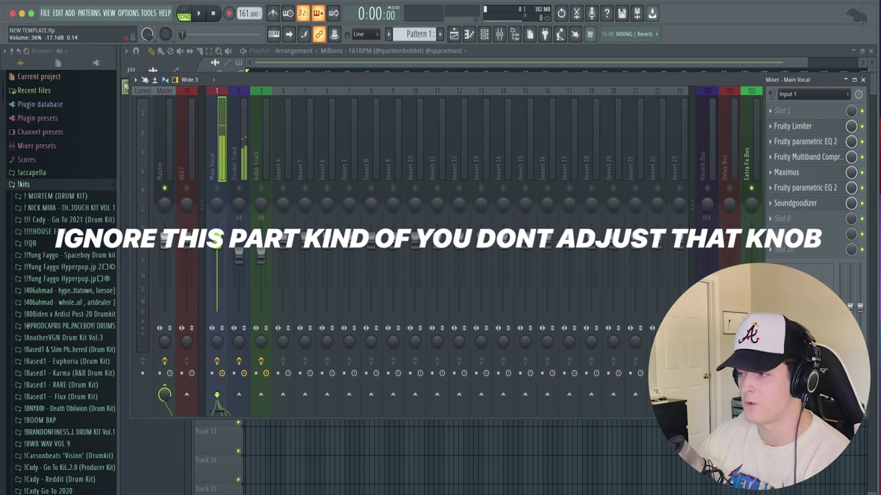
pyautogui.click(260, 149)
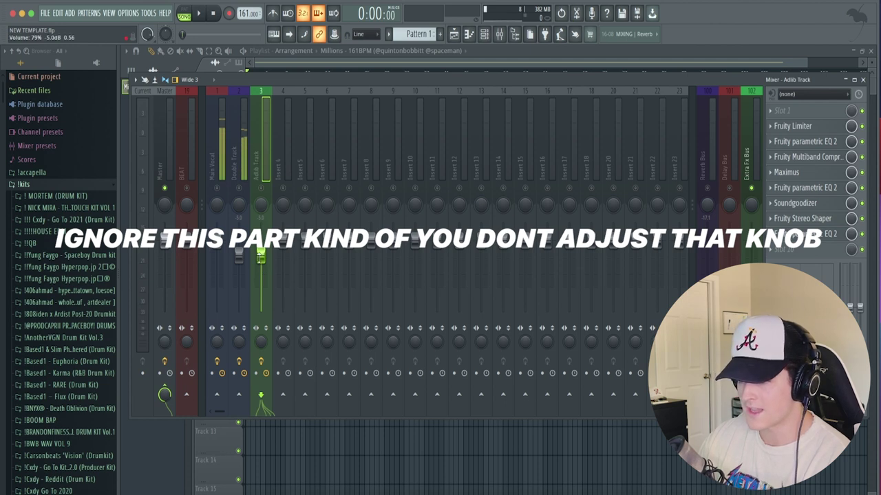
pyautogui.moveTo(259, 237); pyautogui.dragTo(259, 234)
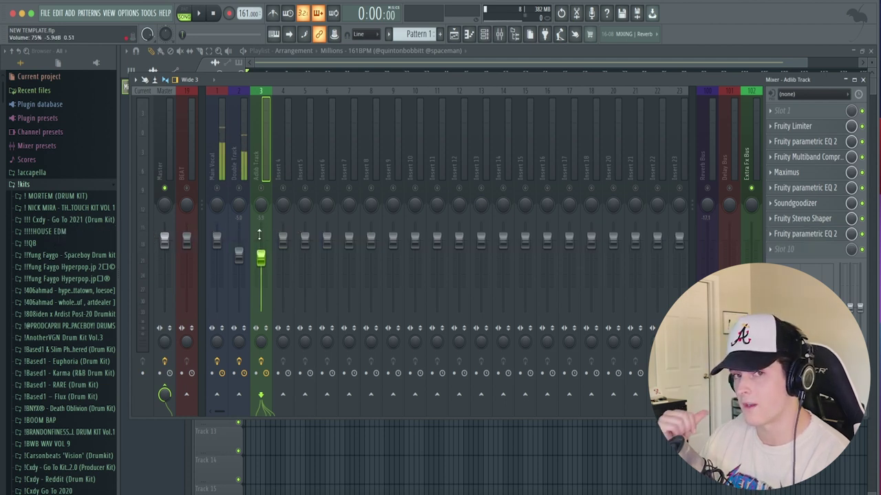
pyautogui.moveTo(707, 283); pyautogui.dragTo(707, 265)
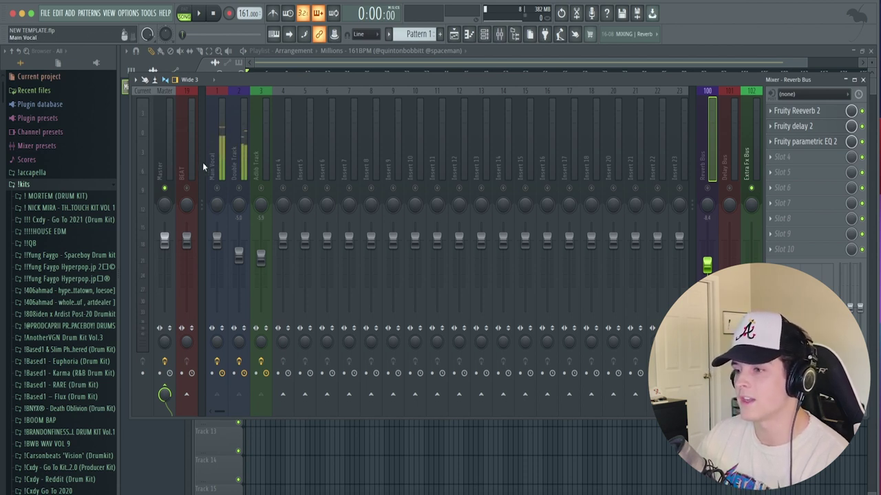
# - Unmute the Main Vocal mixer track and arm it for disk recording
pyautogui.press('F9')
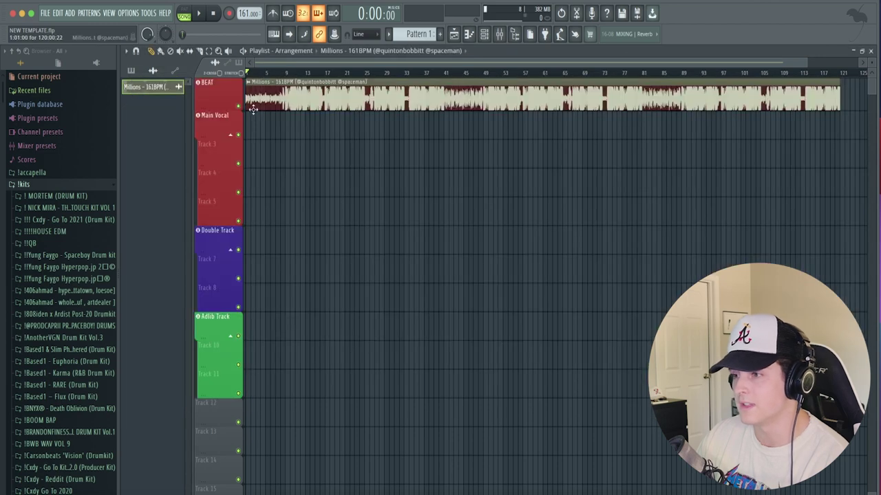
pyautogui.click(209, 152)
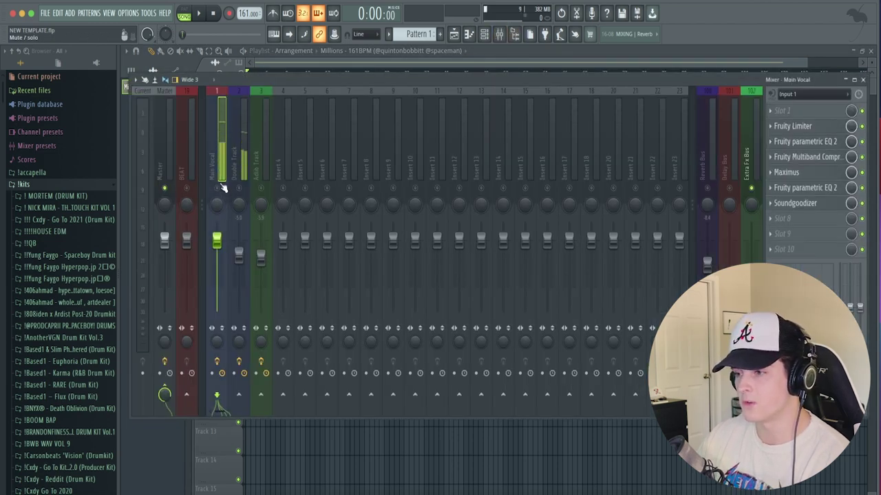
pyautogui.click(220, 186)
pyautogui.click(212, 372)
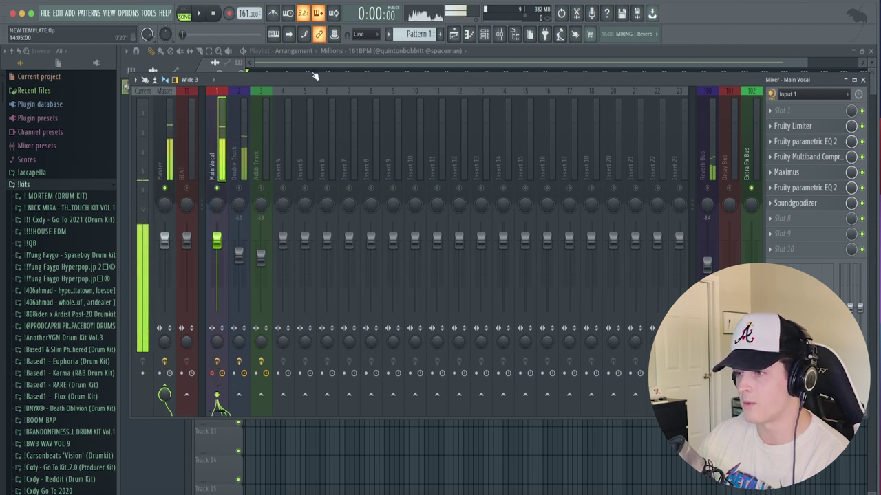
# - Turn off the countdown before recording and enable recording for the playlist
pyautogui.click(310, 71)
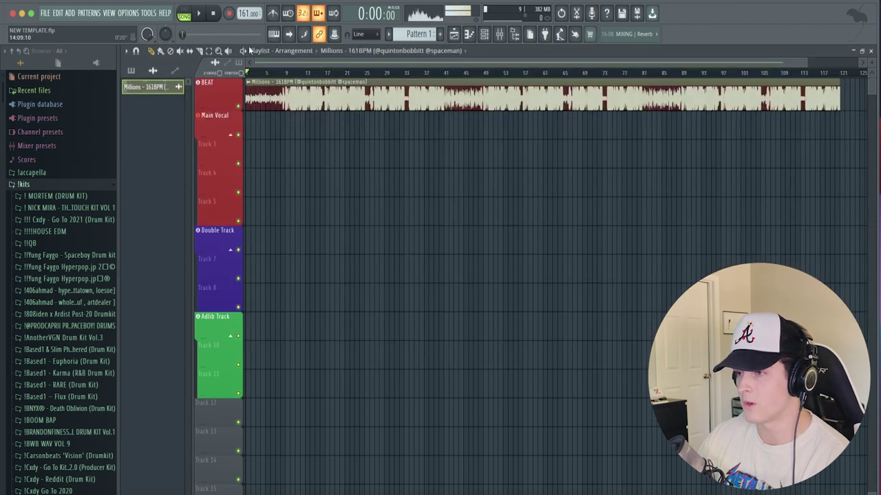
pyautogui.click(307, 18)
pyautogui.scroll(2, 275, 71)
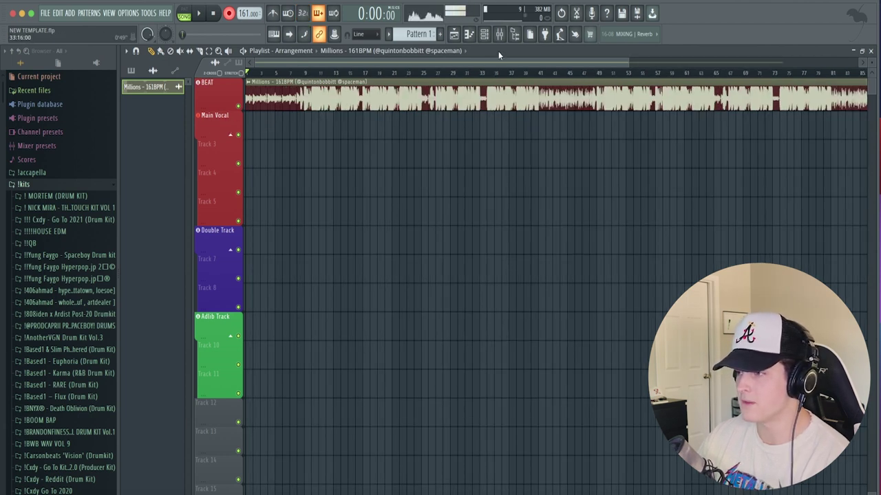
pyautogui.click(499, 33)
pyautogui.press('F9')
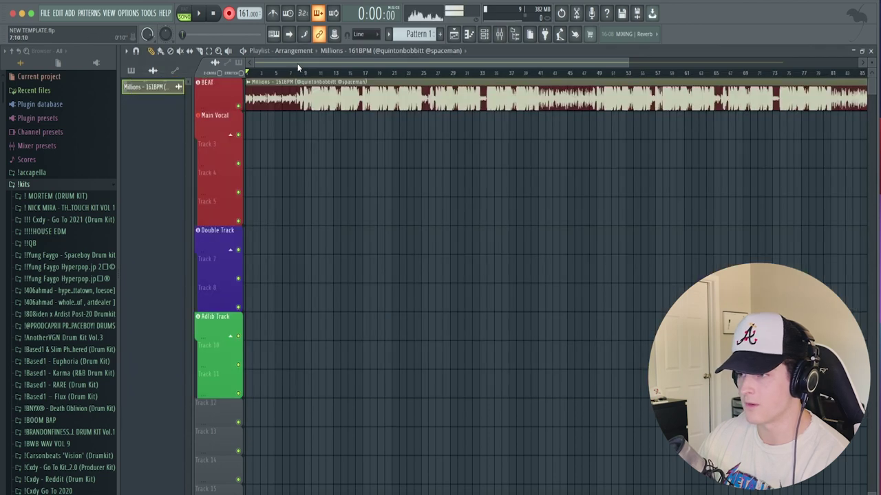
# - Try a short vocal take on the Main Vocal without the beat, and unmute the BEAT playlist track
pyautogui.click(499, 33)
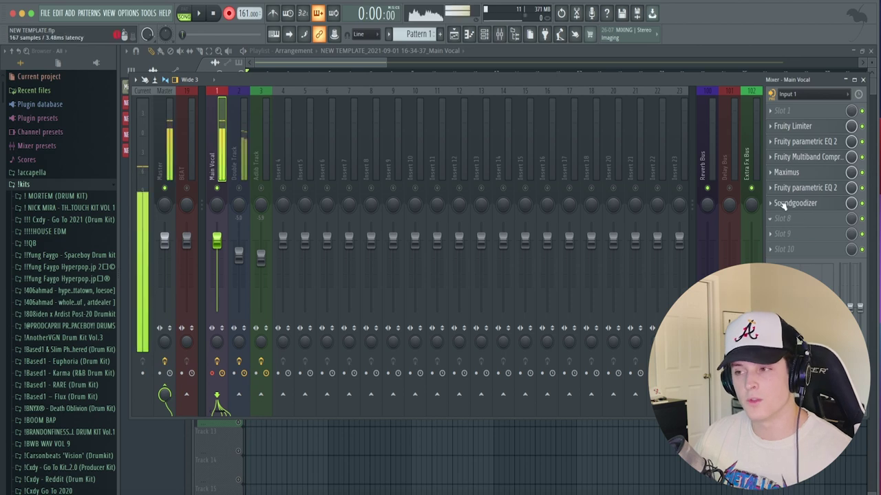
pyautogui.click(306, 73)
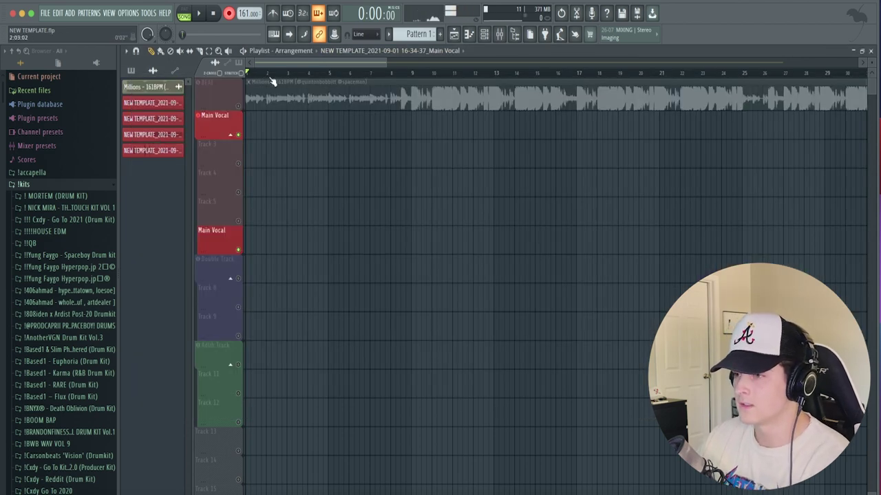
pyautogui.press('space')
pyautogui.press('space')
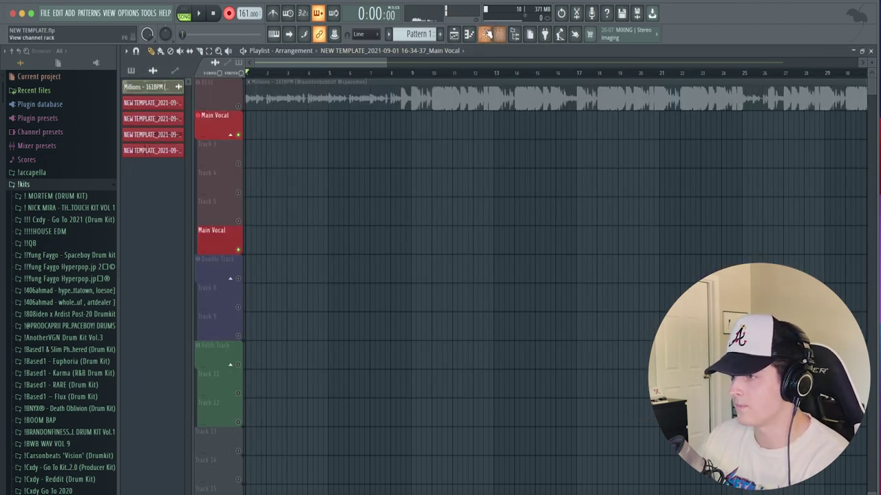
pyautogui.click(500, 34)
pyautogui.press('F9')
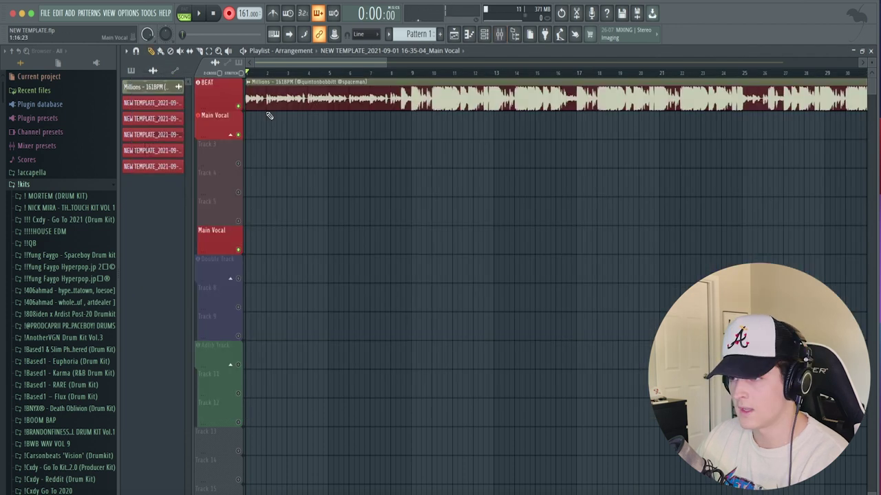
# - Record a short vocal take over the beat on the Main Vocal track, inspect its clip settings, and play it back
pyautogui.press('space')
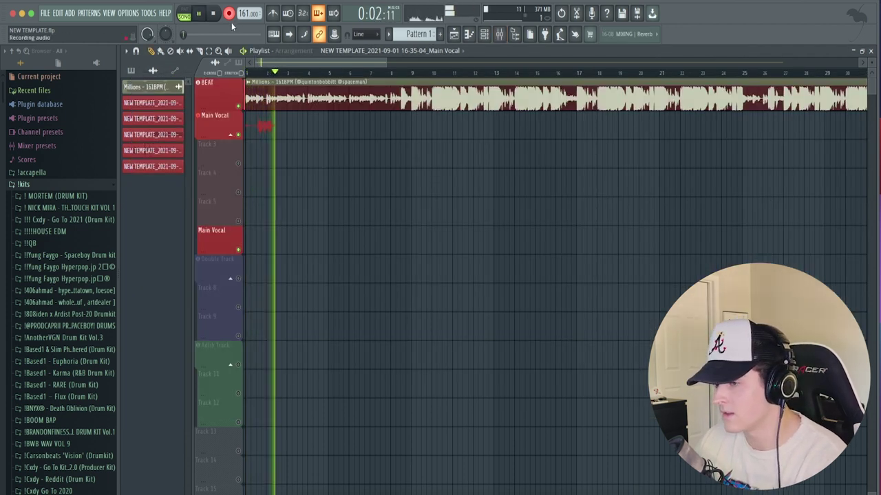
pyautogui.press('space')
pyautogui.doubleClick(300, 134)
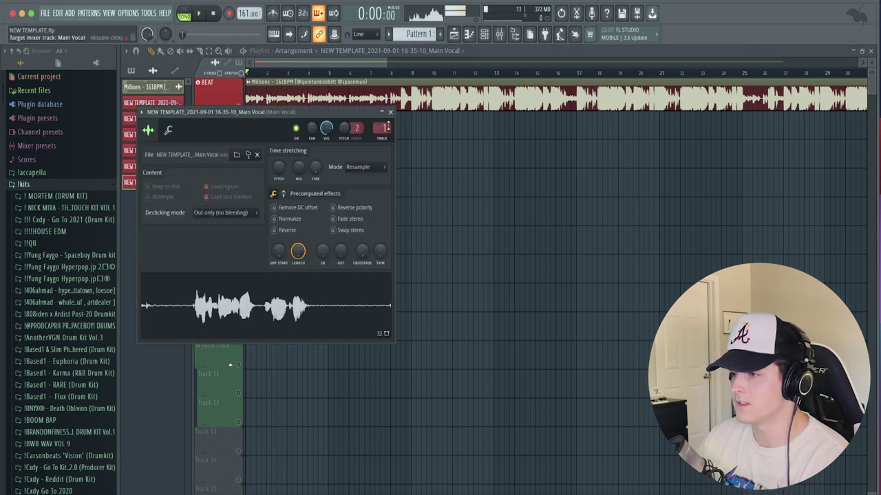
pyautogui.click(390, 112)
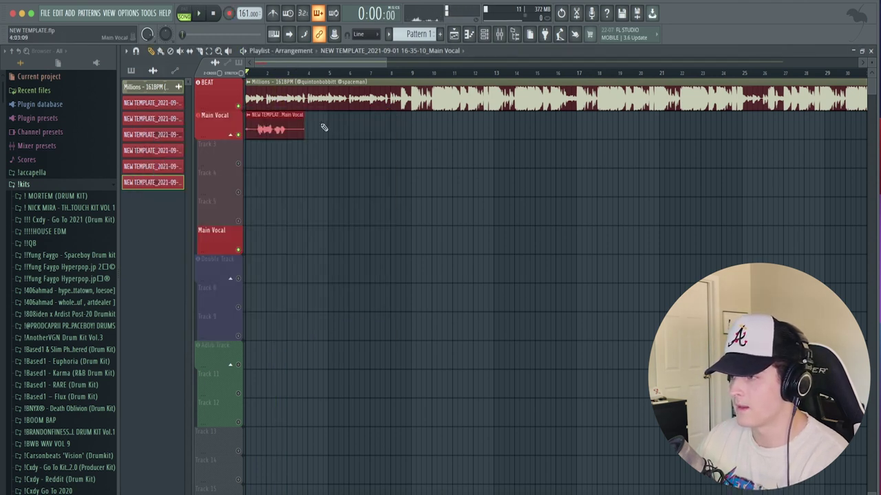
pyautogui.press('space')
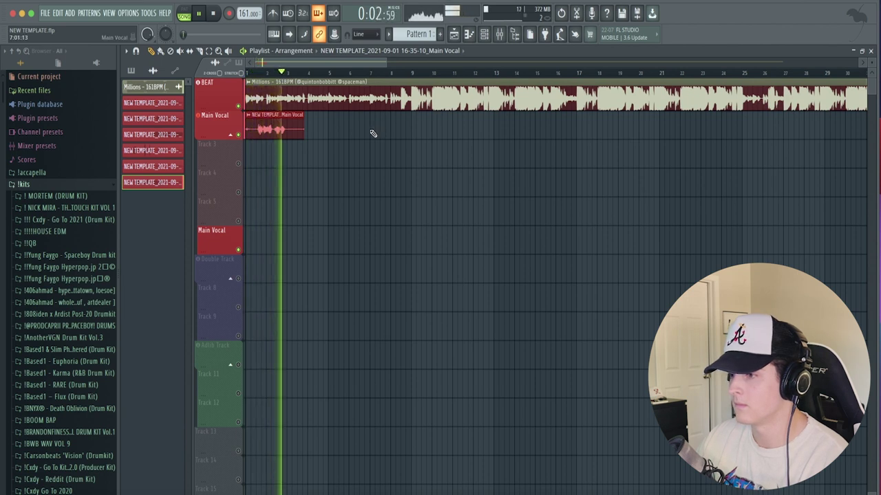
pyautogui.press('space')
# - Unmute the BEAT mixer track and add the Pitcher effect to Slot 1 of the Main Vocal
pyautogui.press('F9')
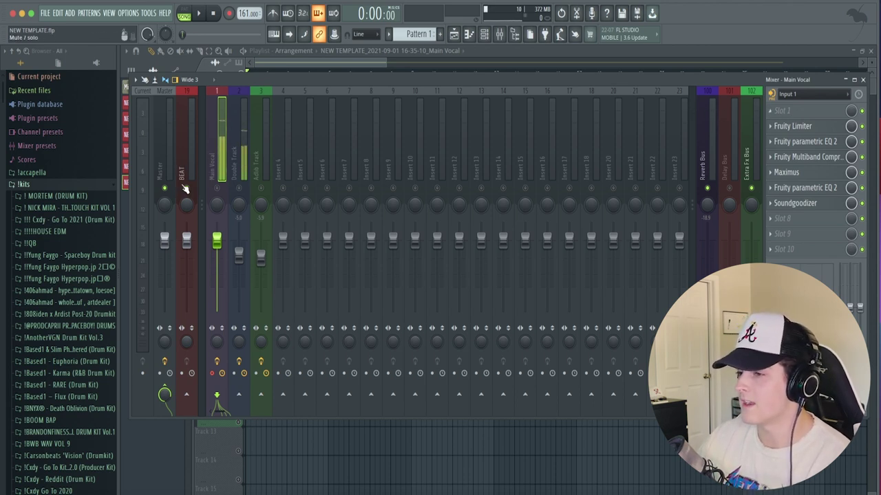
pyautogui.click(797, 121)
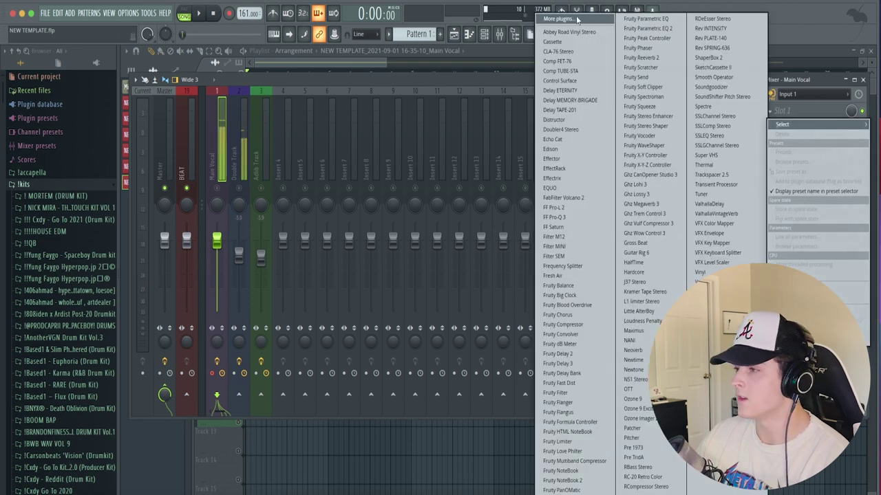
pyautogui.click(568, 23)
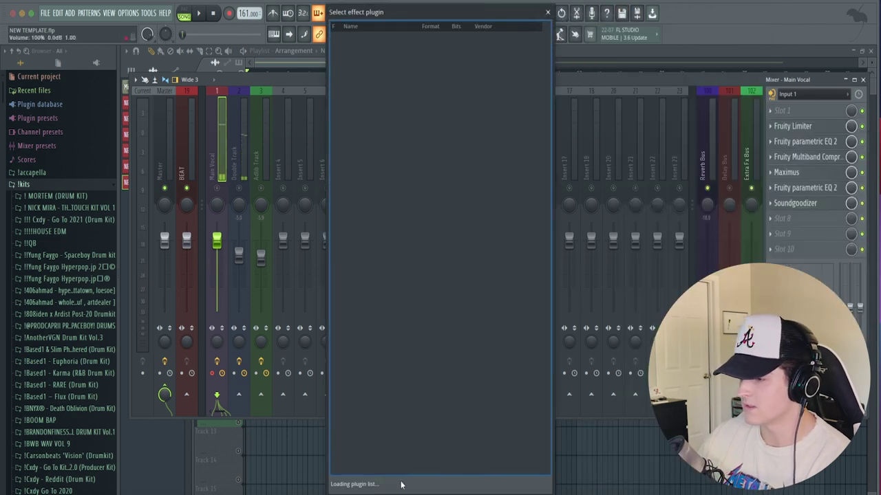
pyautogui.write('pitcher')
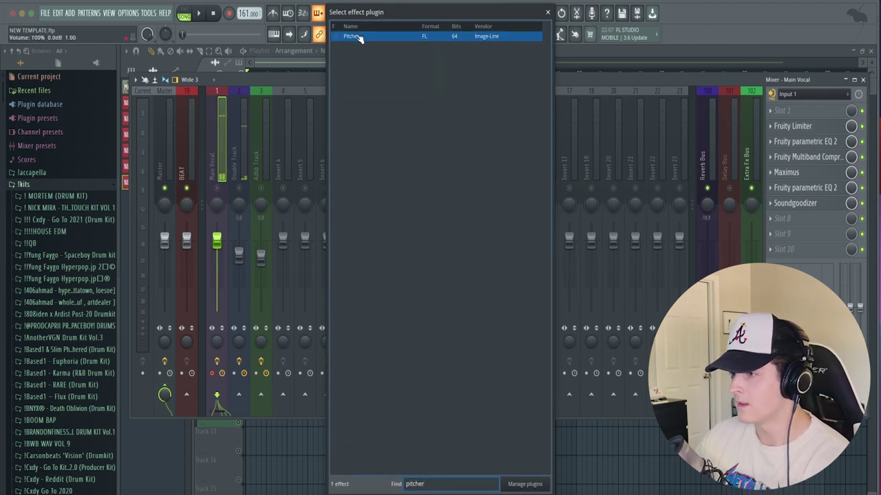
pyautogui.doubleClick(352, 36)
pyautogui.moveTo(258, 155); pyautogui.dragTo(403, 118)
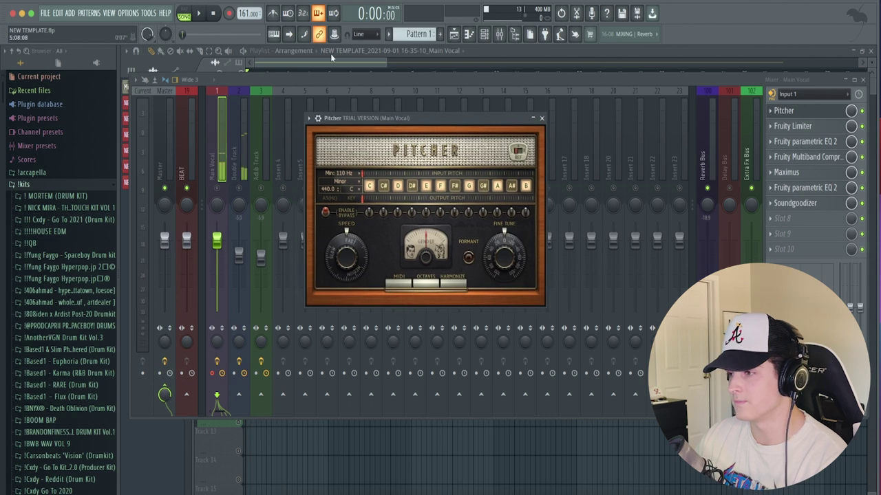
# - Switch to Mixed In Key 8, analyze the Millions 161BPM beat file to find its key, and close the program
pyautogui.click(335, 64)
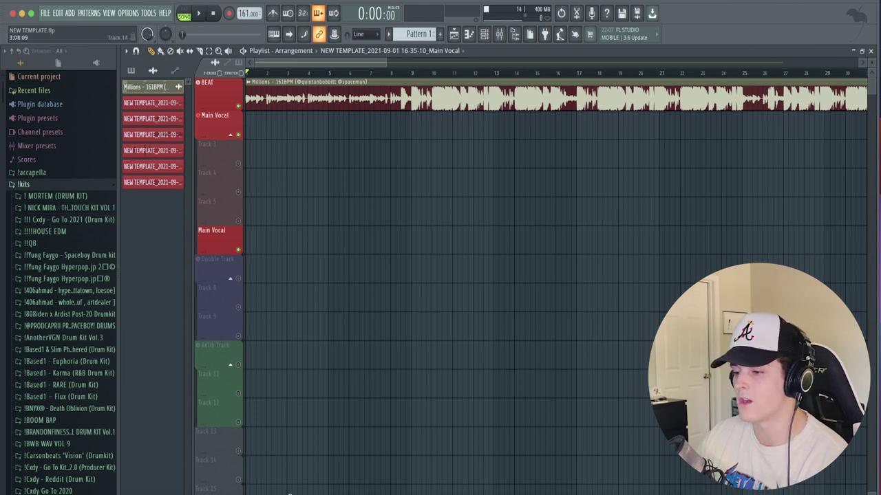
pyautogui.click(238, 492)
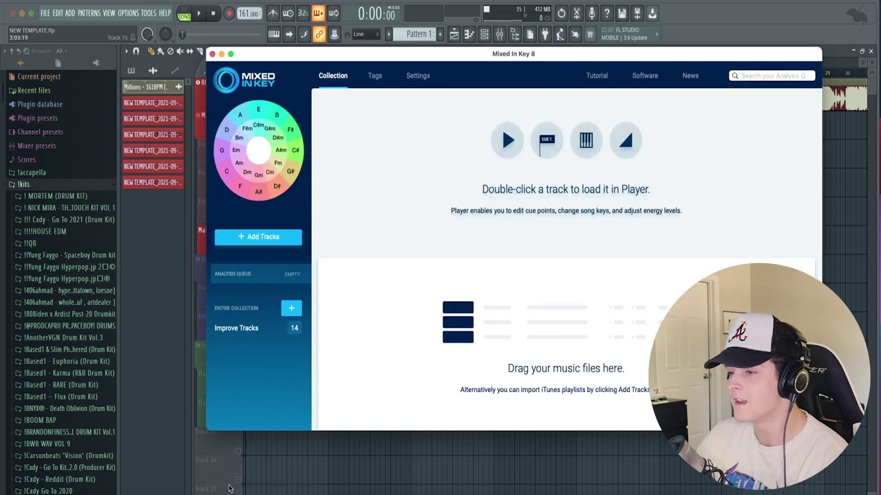
pyautogui.click(258, 236)
pyautogui.moveTo(497, 114); pyautogui.dragTo(335, 148)
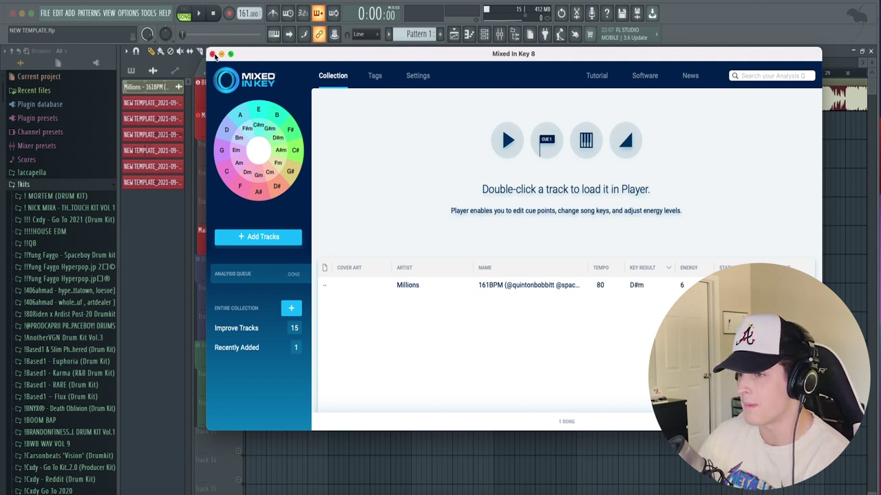
pyautogui.click(212, 54)
# - Set the scale of the Main Vocal's Pitcher effect to Minor and review its root key choices
pyautogui.click(373, 74)
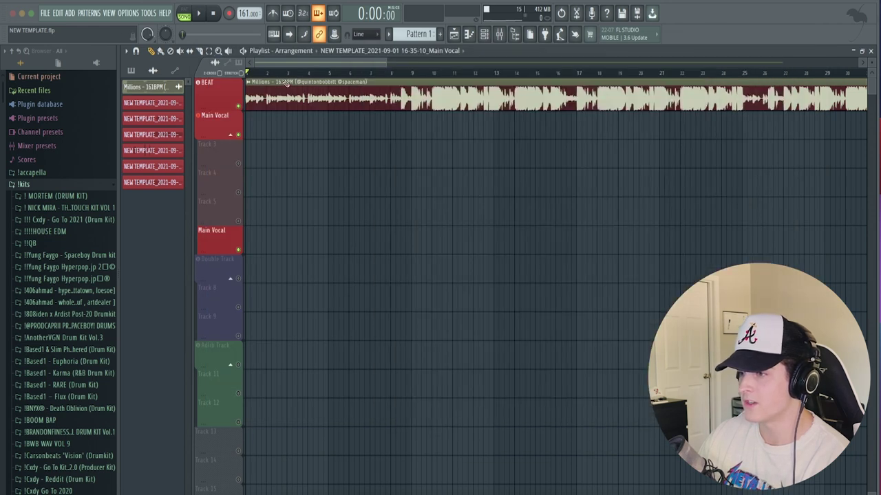
pyautogui.press('F9')
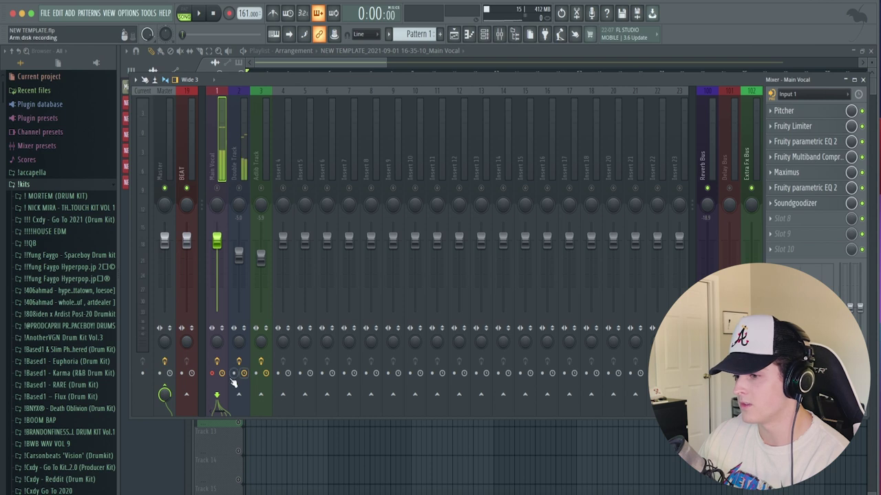
pyautogui.click(784, 111)
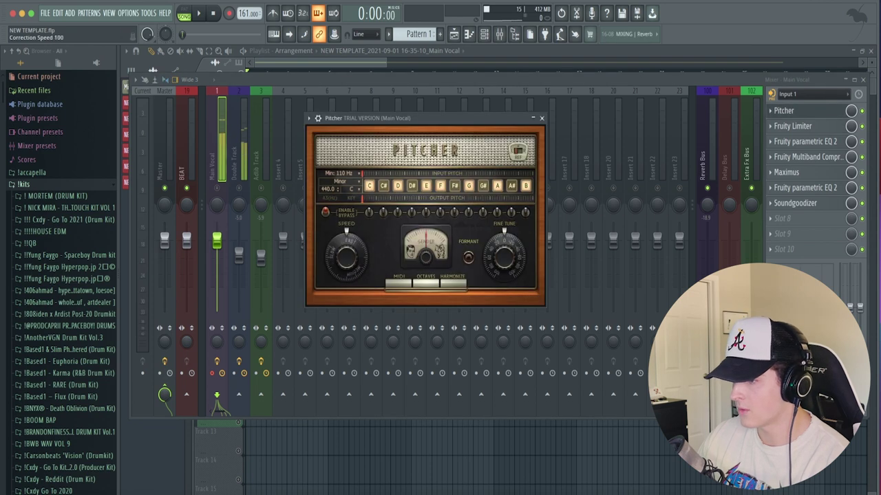
pyautogui.click(350, 182)
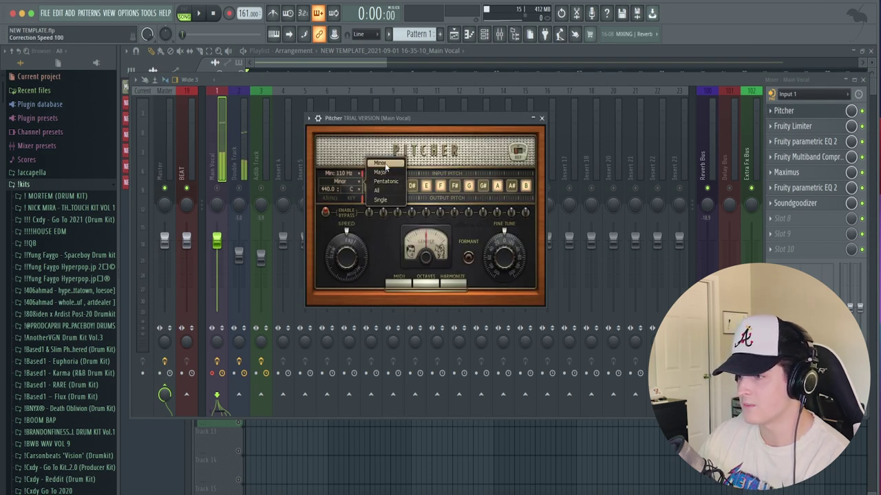
pyautogui.click(379, 163)
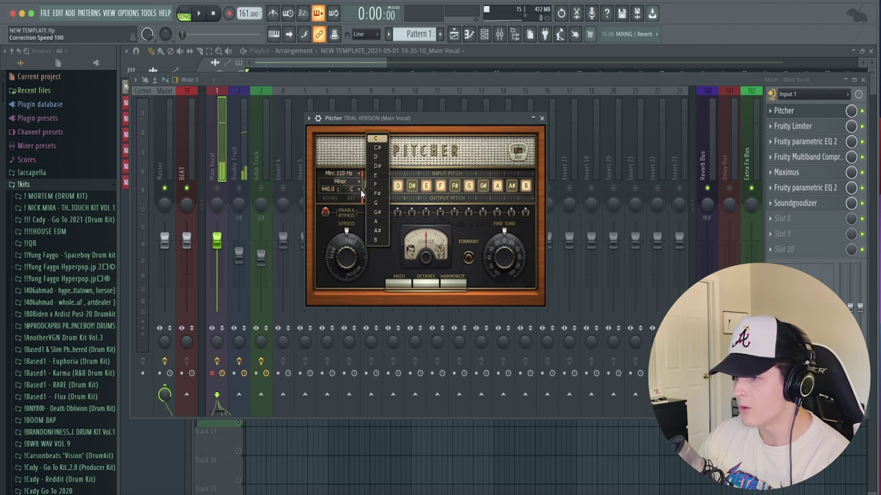
pyautogui.click(542, 119)
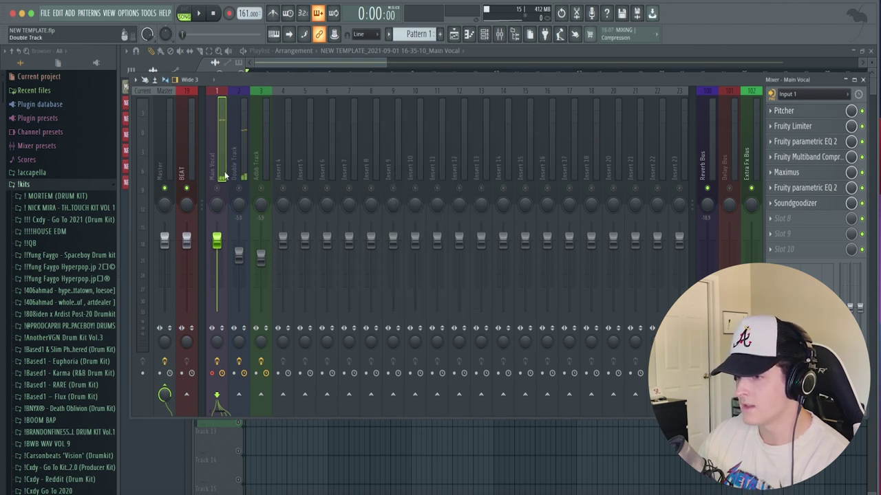
# - Record a vocal take over the beat from the start of the song on the Main Vocal playlist track with Pitcher active
pyautogui.press('F9')
pyautogui.press('space')
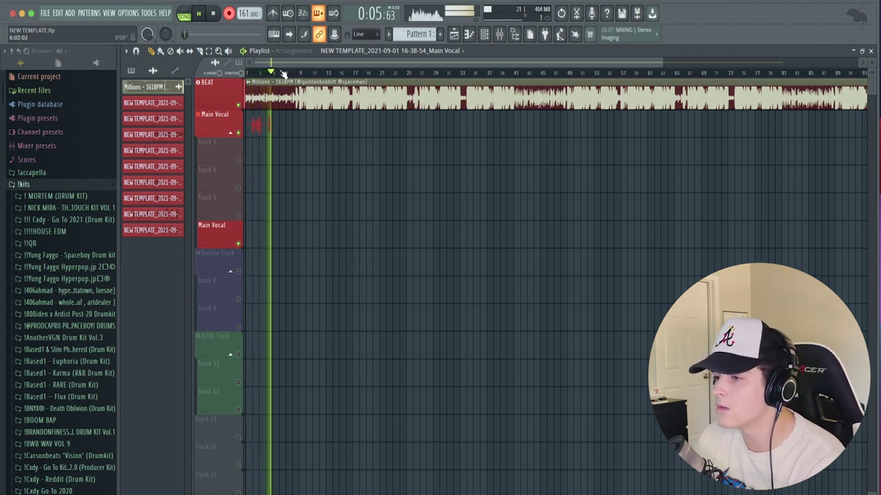
pyautogui.press('space')
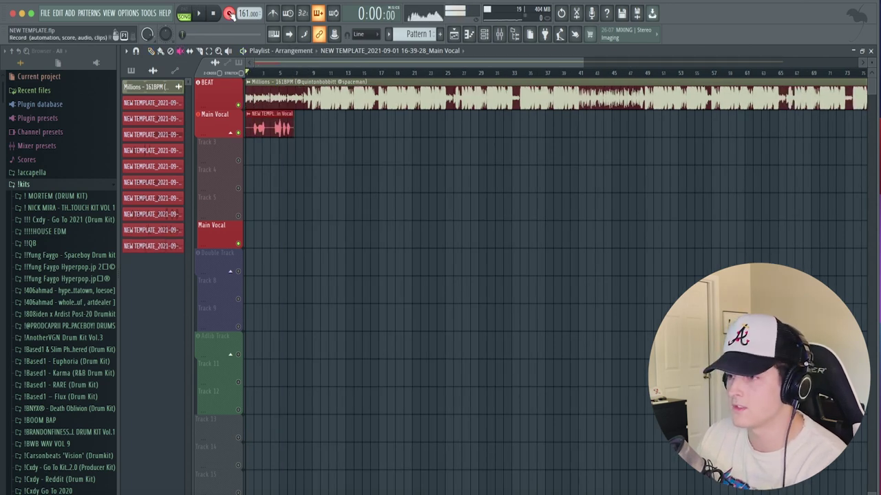
# - Play the recorded Main Vocal take over the beat and set the Reverb Bus volume to -13.8 dB
pyautogui.scroll(3, 285, 90)
pyautogui.press('space')
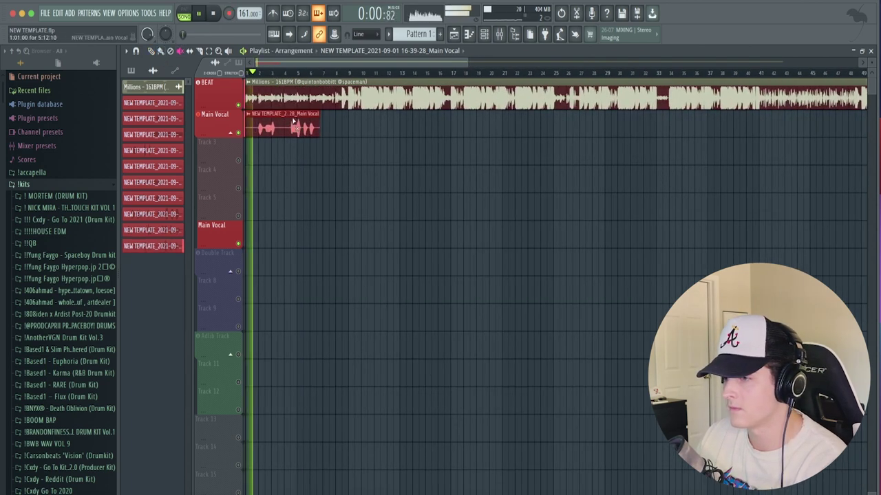
pyautogui.scroll(2, 290, 67)
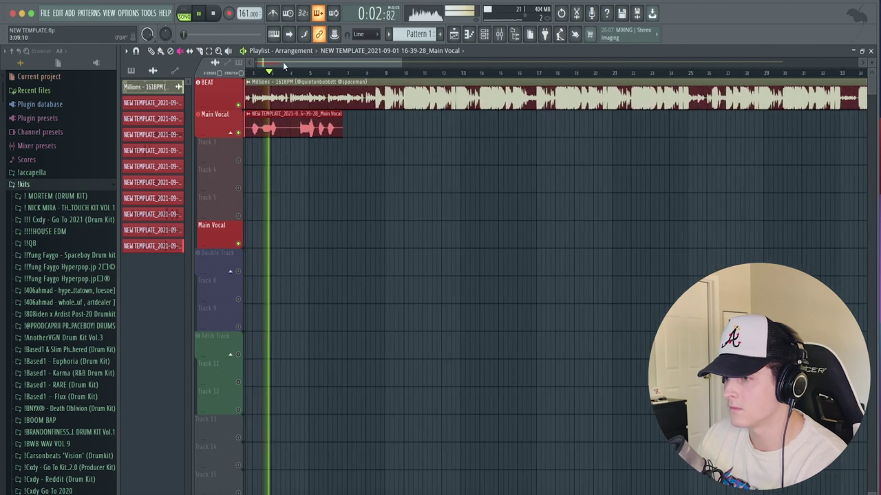
pyautogui.click(500, 34)
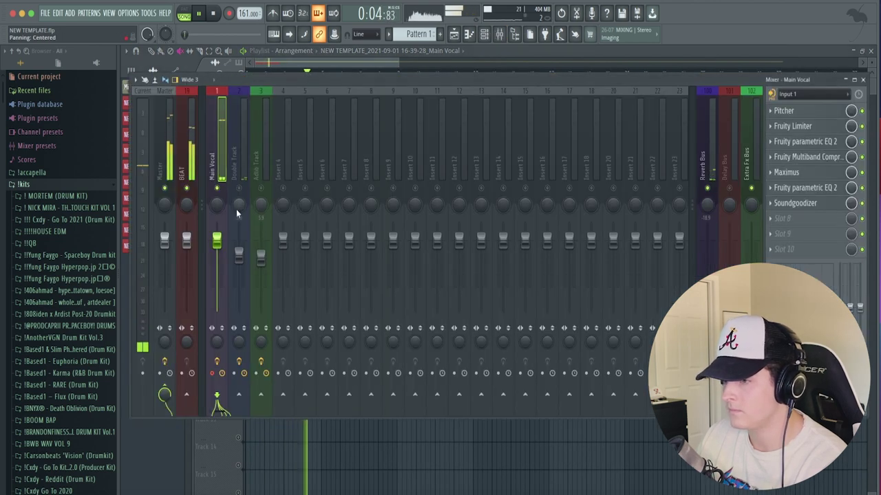
pyautogui.click(707, 275)
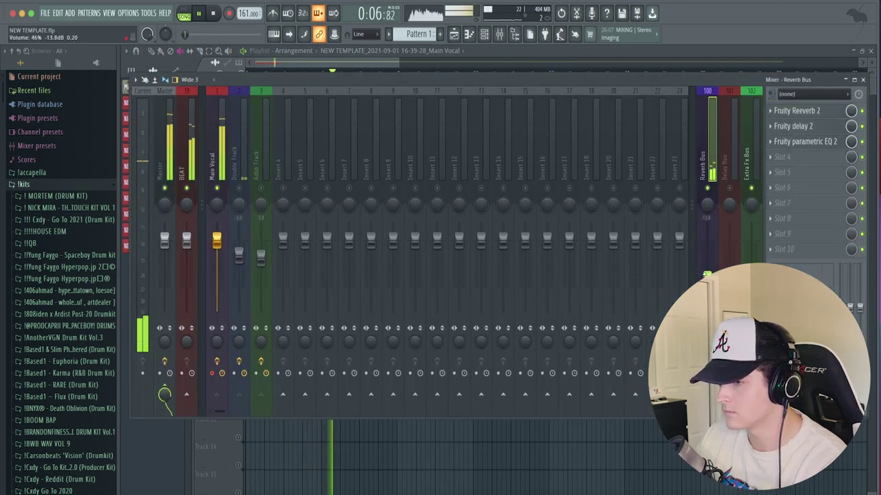
# - Bring the Delay Bus into the mix, lower its volume slightly while listening, and stop playback
pyautogui.click(729, 280)
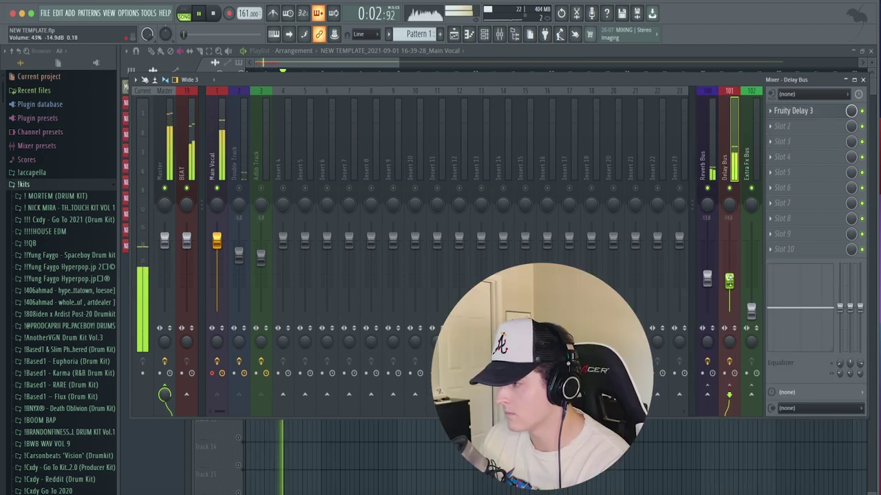
pyautogui.moveTo(729, 281); pyautogui.dragTo(729, 287)
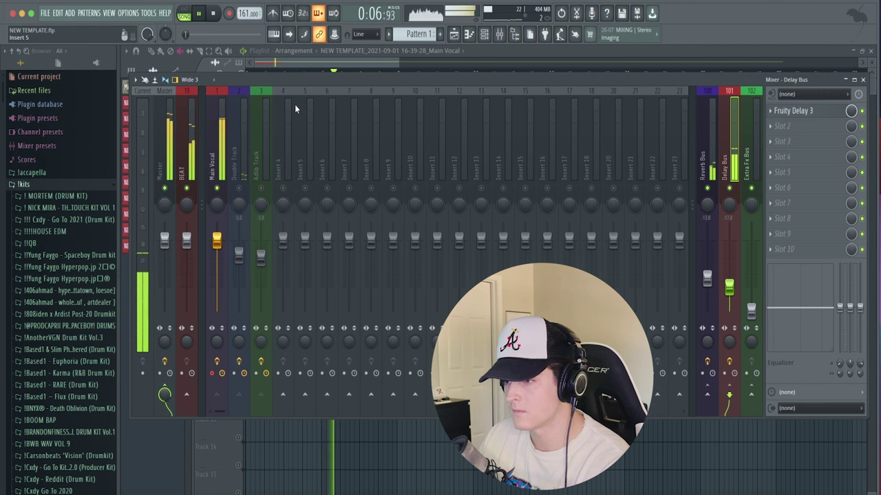
pyautogui.press('space')
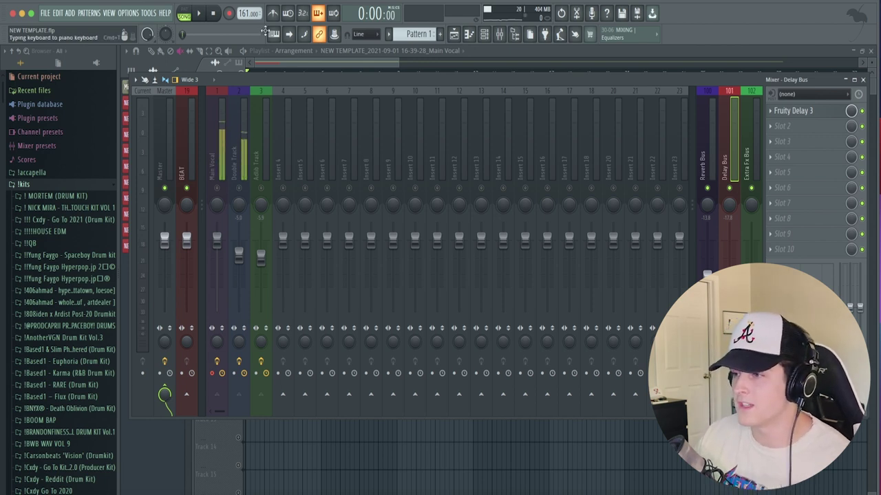
# - Move the recorded vocal clip from the Main Vocal playlist track to the start of the Double Track
pyautogui.click(285, 56)
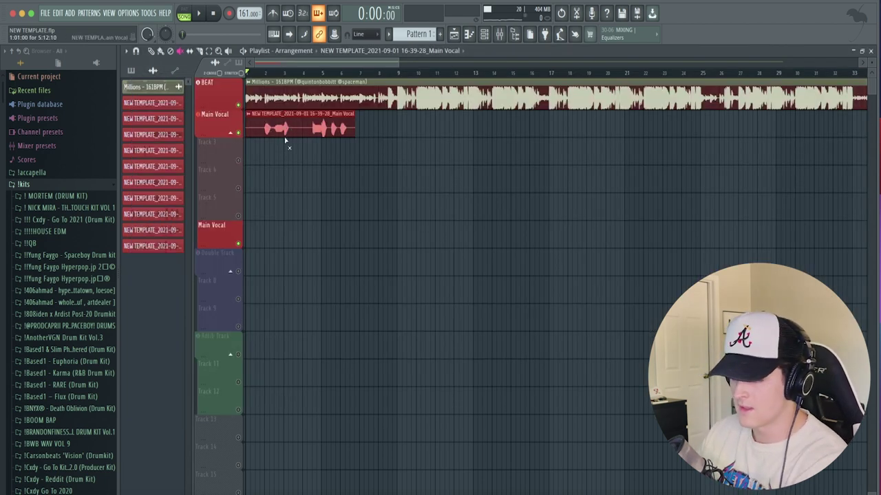
pyautogui.moveTo(268, 130); pyautogui.dragTo(274, 155)
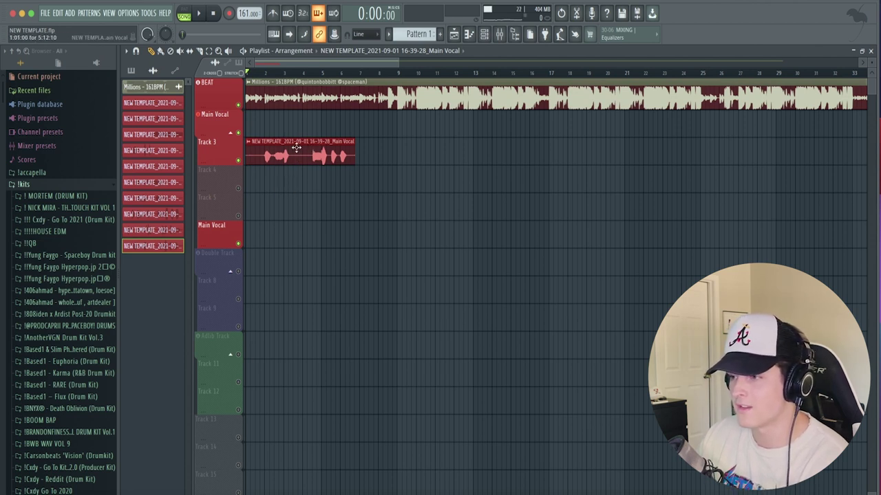
pyautogui.moveTo(268, 160); pyautogui.dragTo(234, 274)
pyautogui.click(233, 274)
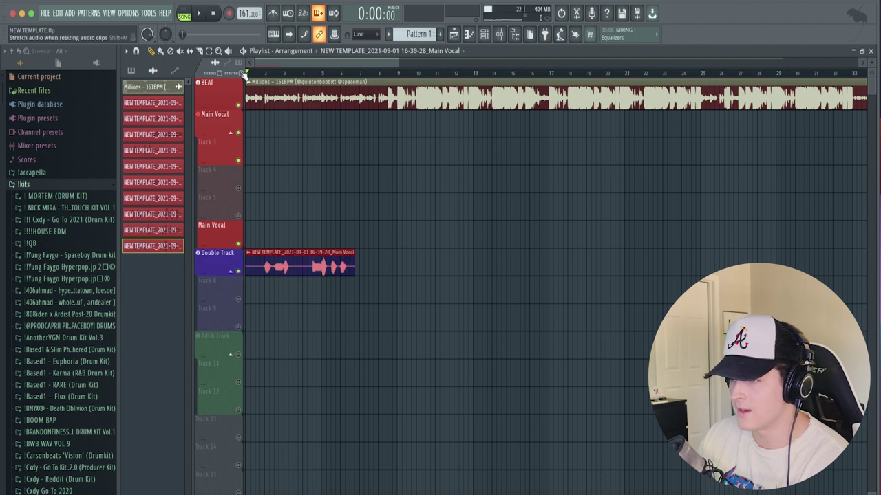
# - Copy the Main Vocal's Pitcher effect with its settings into Slot 1 of the Double Track mixer insert
pyautogui.press('F9')
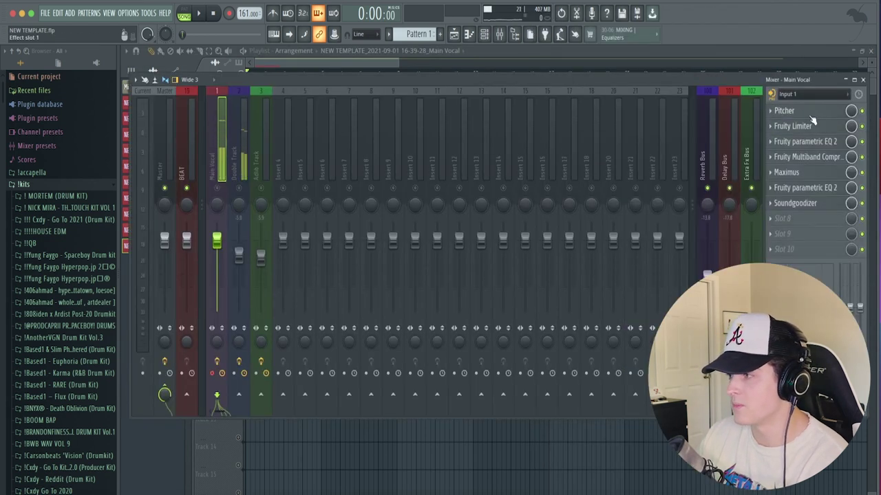
pyautogui.click(780, 112)
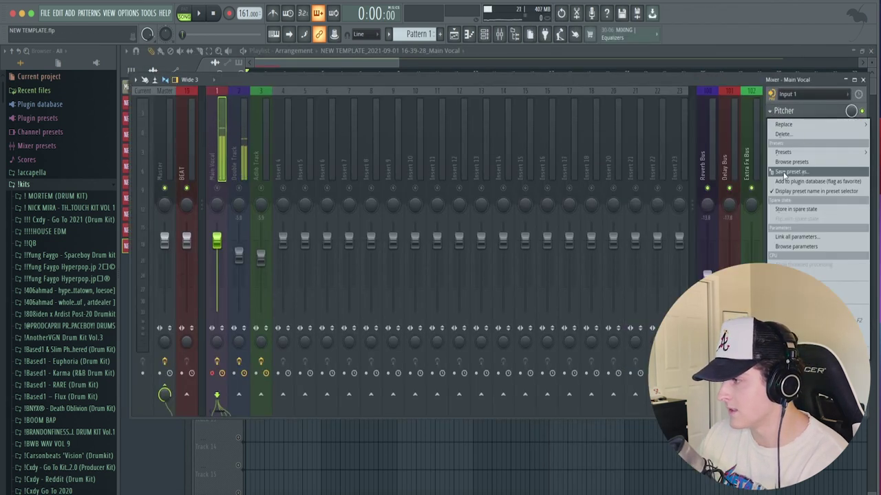
pyautogui.click(809, 172)
pyautogui.click(237, 172)
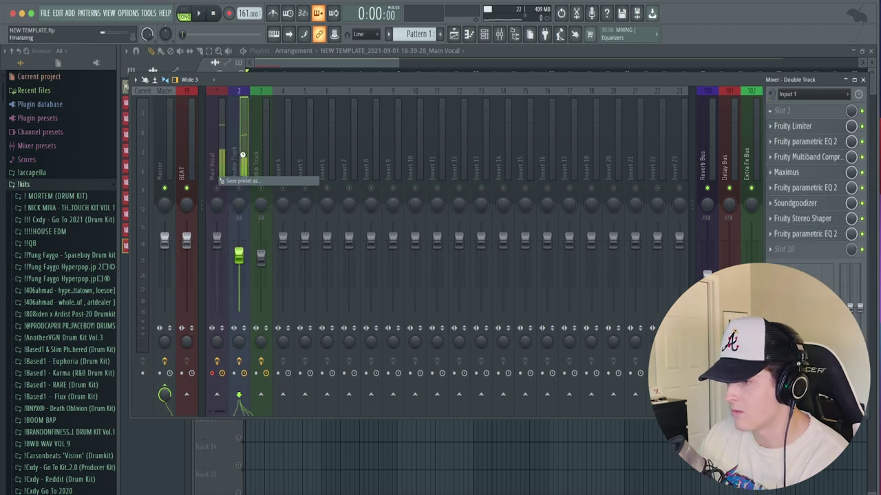
pyautogui.press('F9')
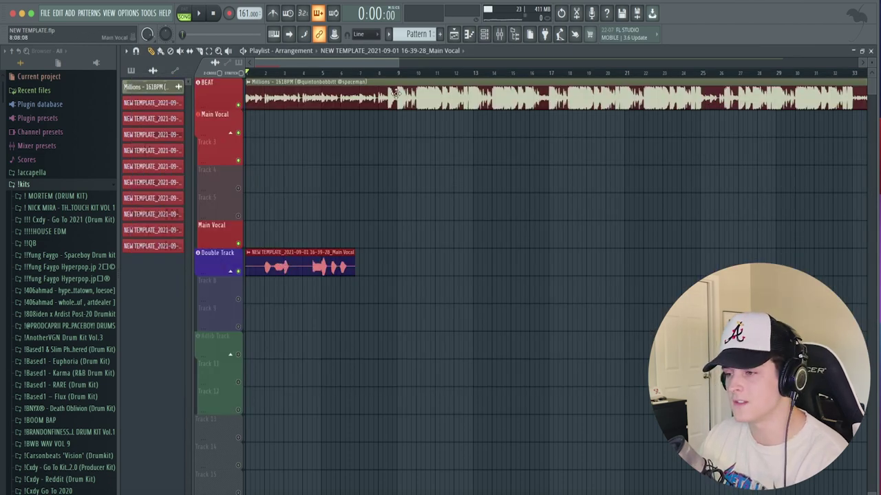
# - Check the Double Track's effect chain in the mixer and play the vocal clip through it over the beat
pyautogui.click(498, 34)
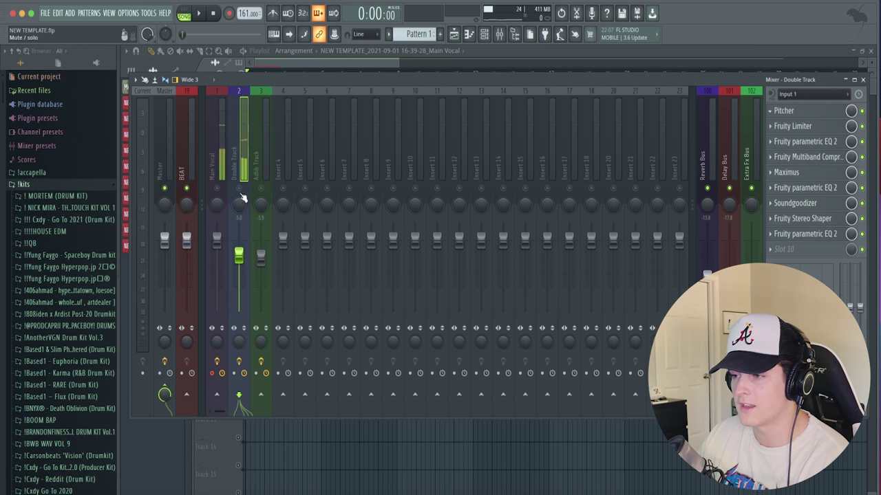
pyautogui.click(315, 63)
pyautogui.press('space')
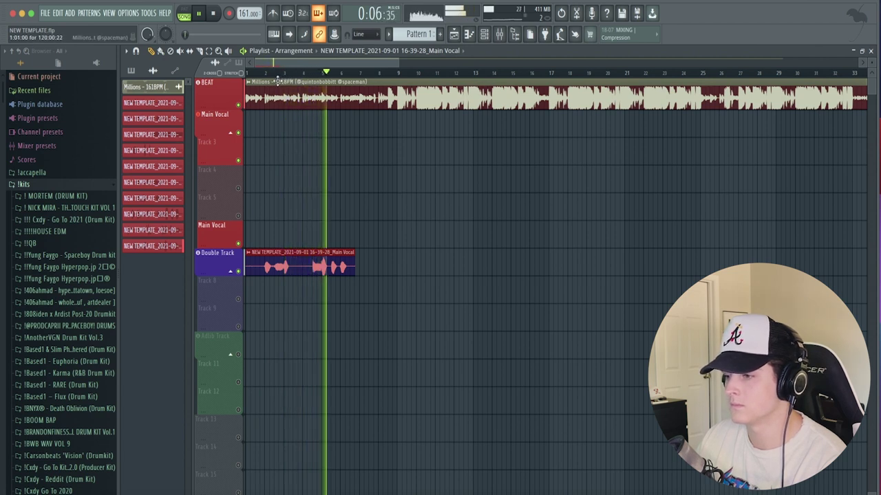
pyautogui.press('space')
pyautogui.press('F9')
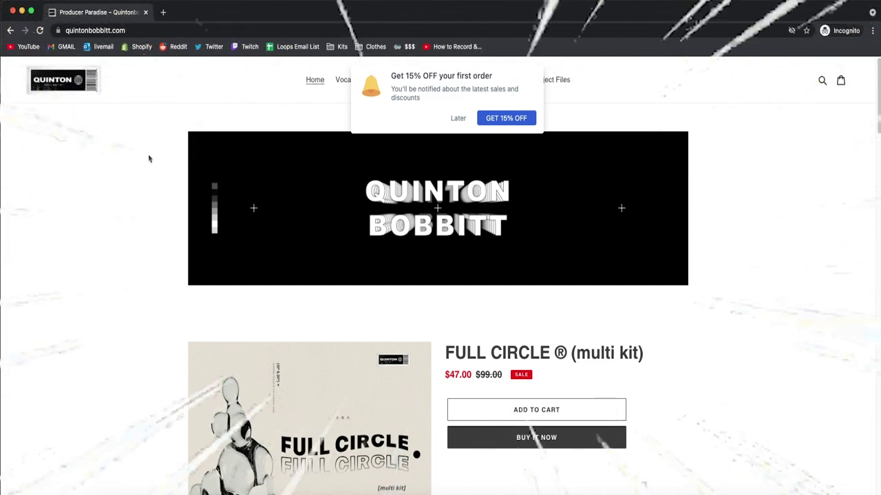
# - Switch to the web store, preview the DEFAULT VOCAL MIXING TEMPLATE (FL Studio Stock), and highlight its note about stock plugins
pyautogui.click(457, 118)
pyautogui.scroll(-10, 360, 252)
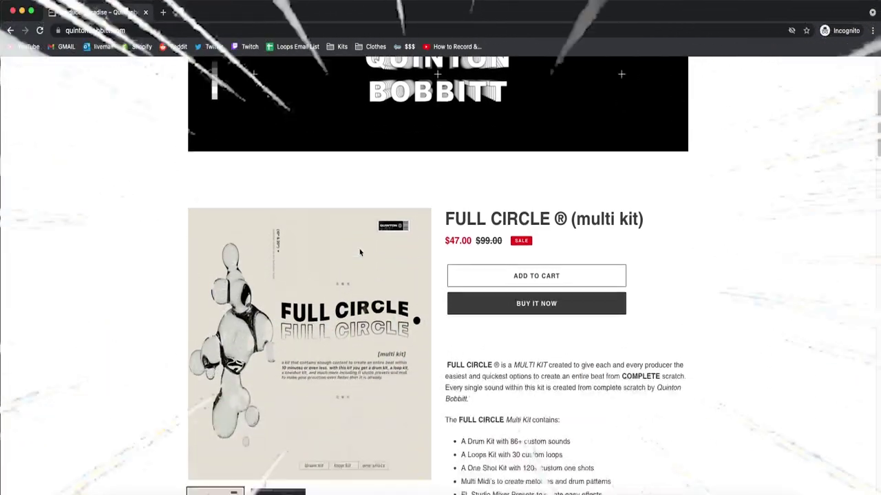
pyautogui.scroll(-3, 364, 250)
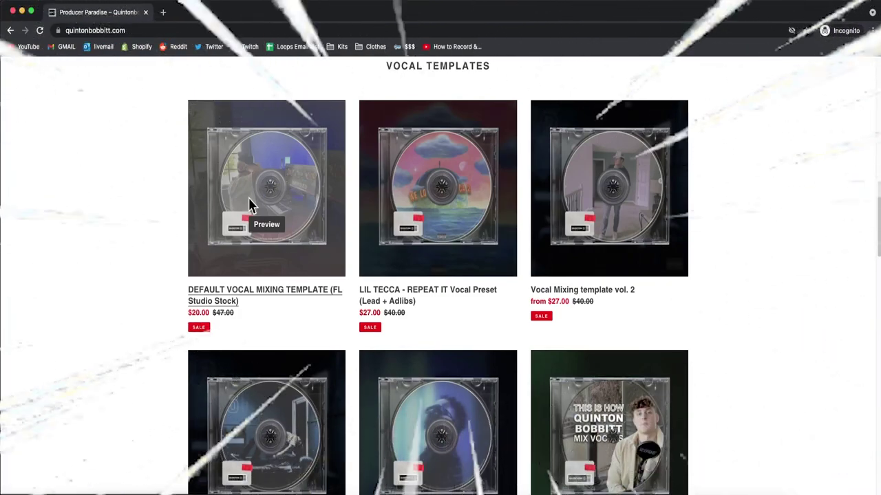
pyautogui.click(275, 227)
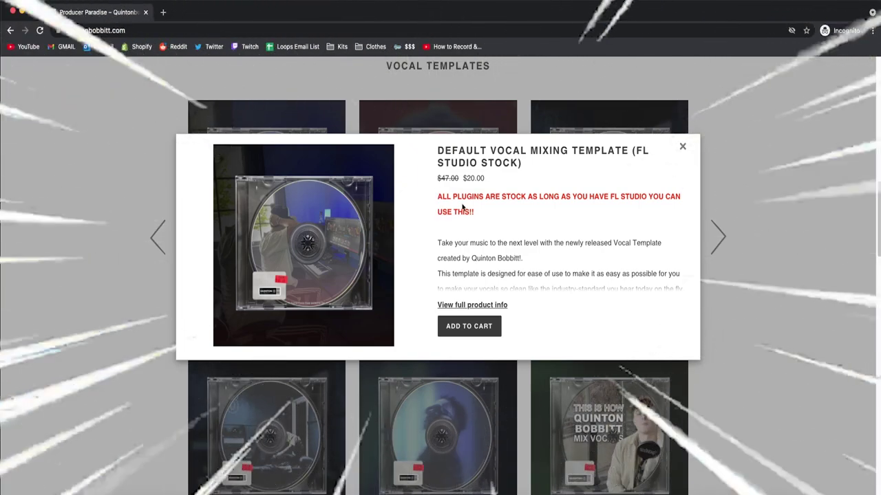
pyautogui.moveTo(459, 210); pyautogui.dragTo(435, 198)
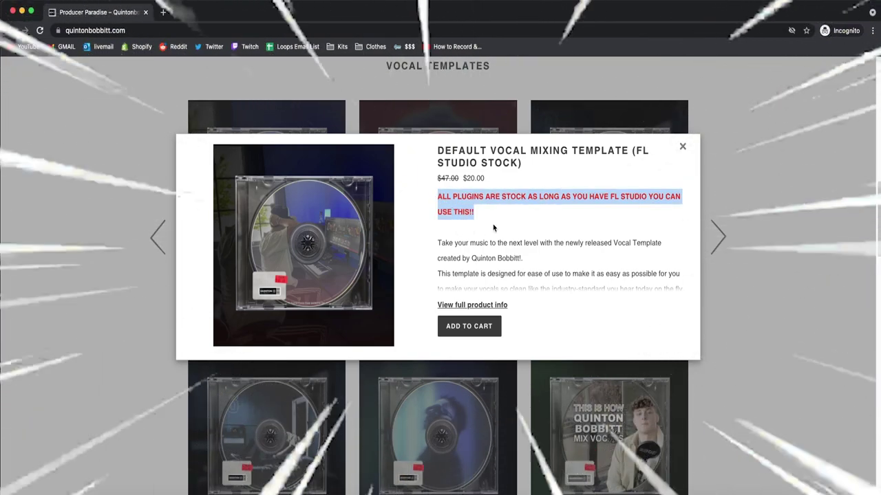